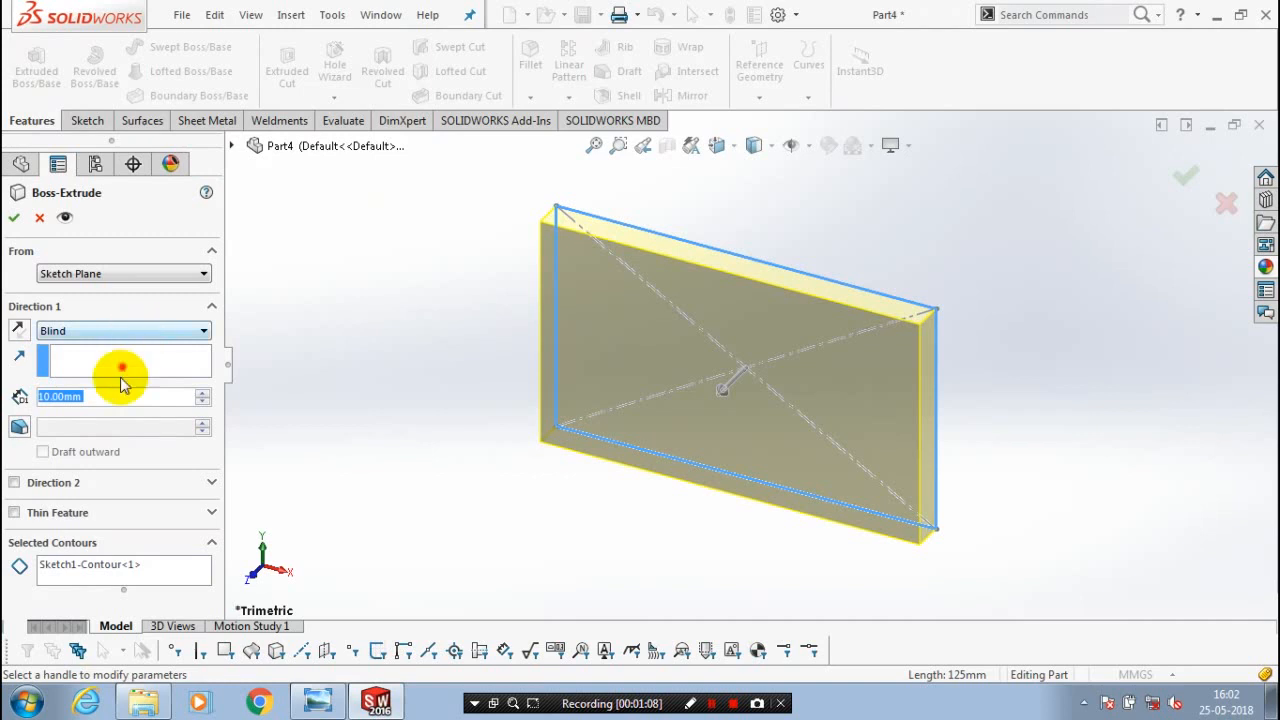
Step: Extrude the rectangle symmetrically about its sketch plane using the Mid Plane condition with a total depth of 150 mm
left_click(112, 331)
left_click(110, 407)
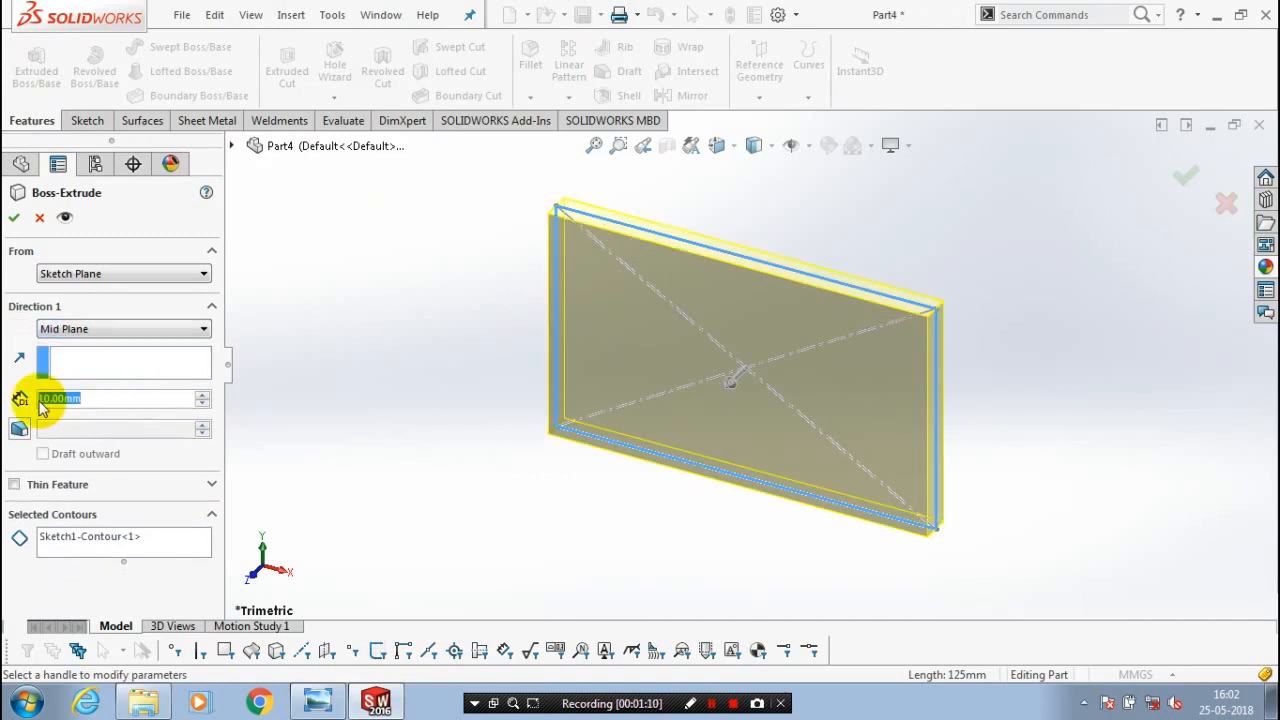
type("150")
key("Return")
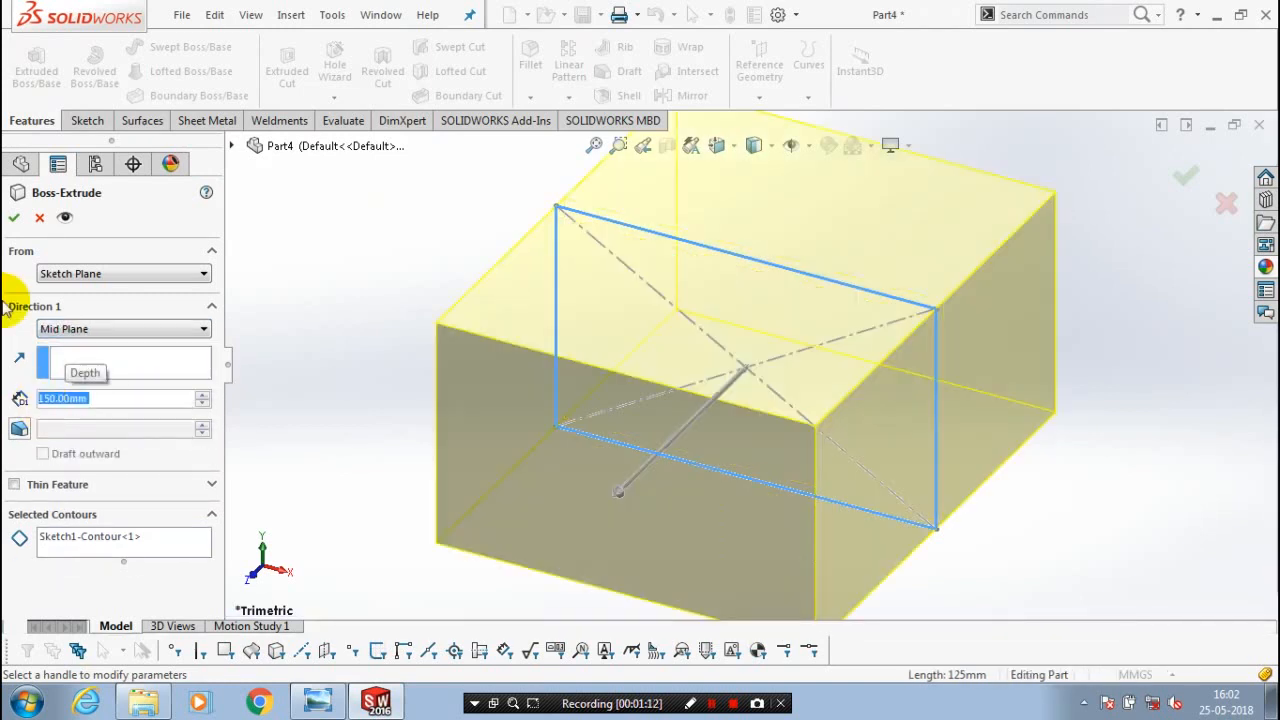
left_click(13, 220)
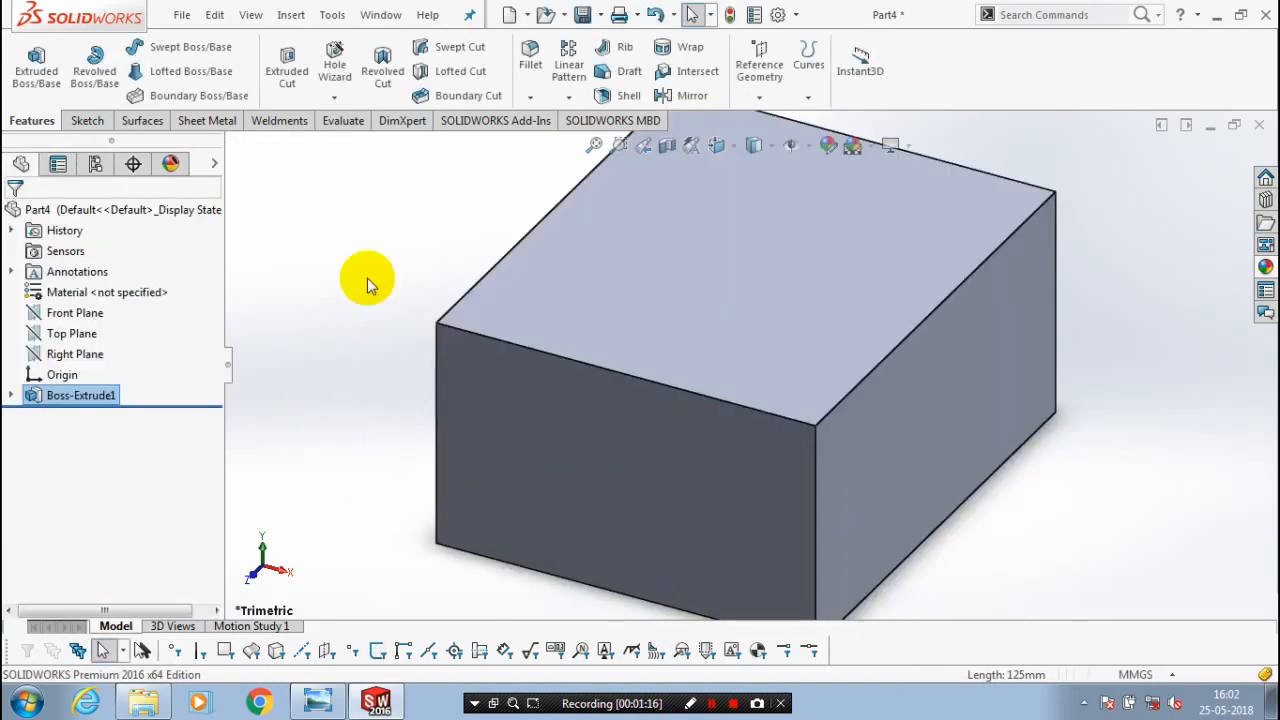
Step: Sketch a circle about 27 mm in diameter on the block's front face, centred on the origin
key("f")
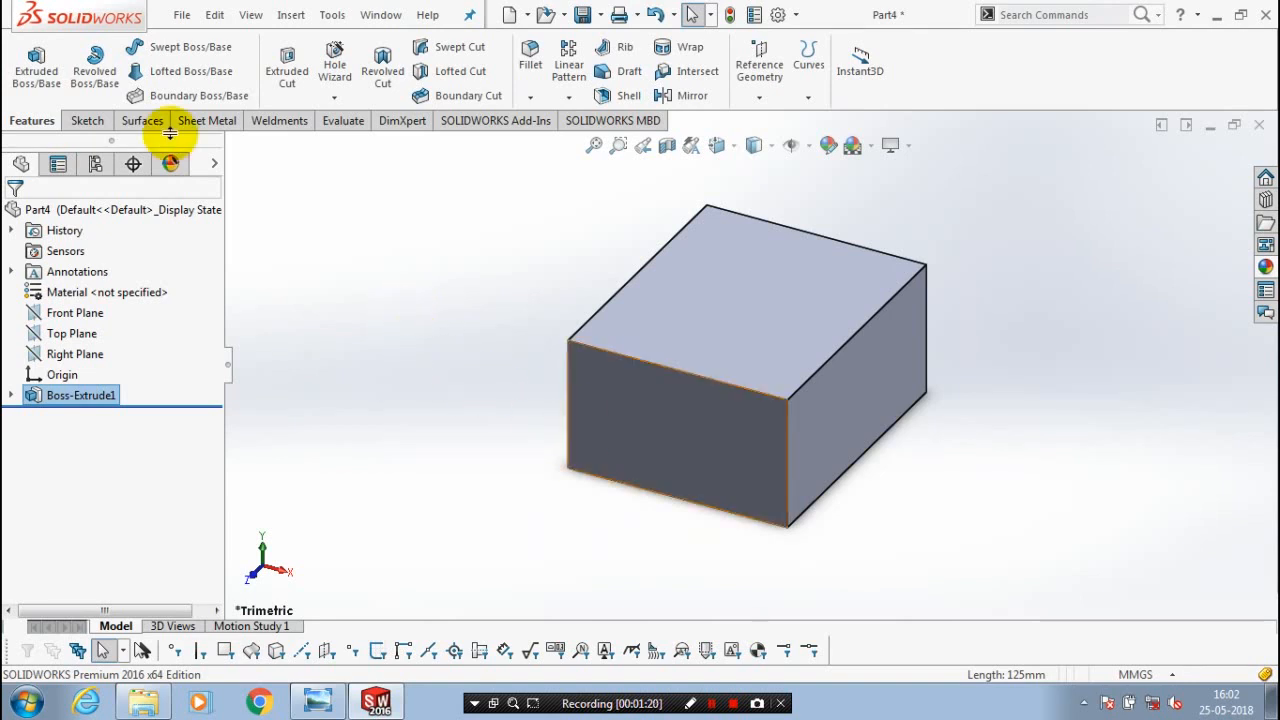
left_click(84, 125)
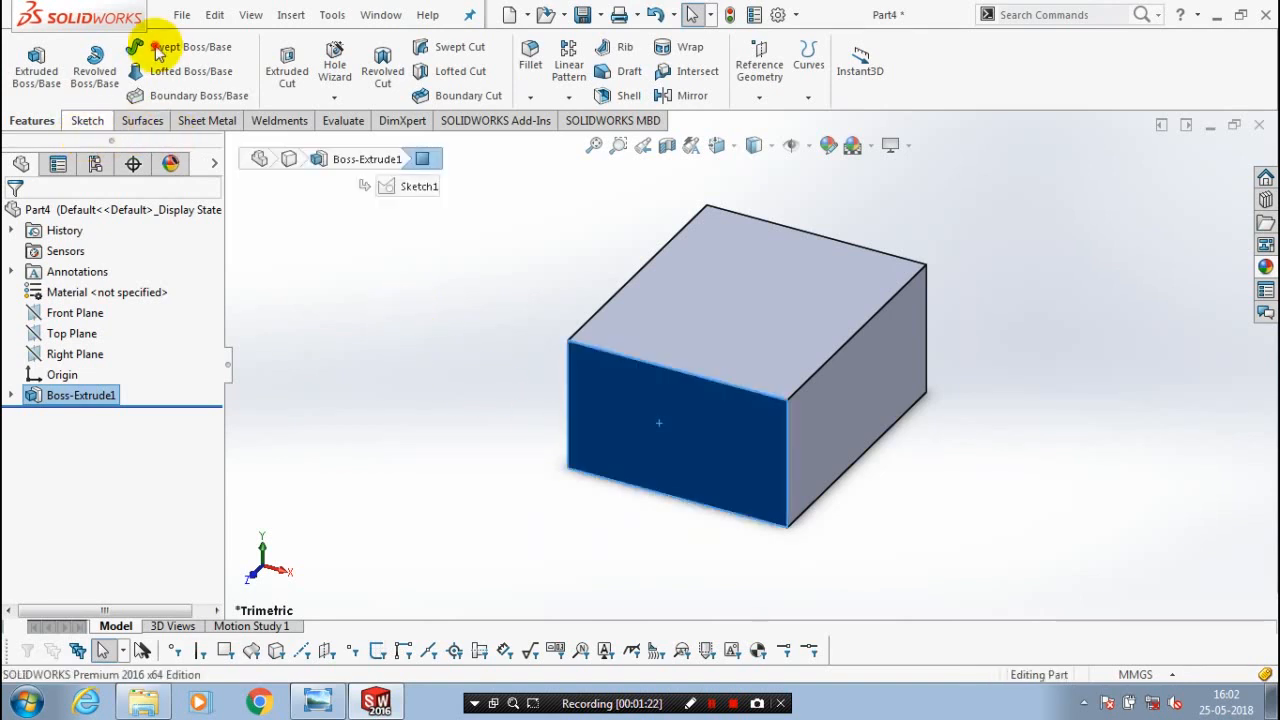
left_click(155, 47)
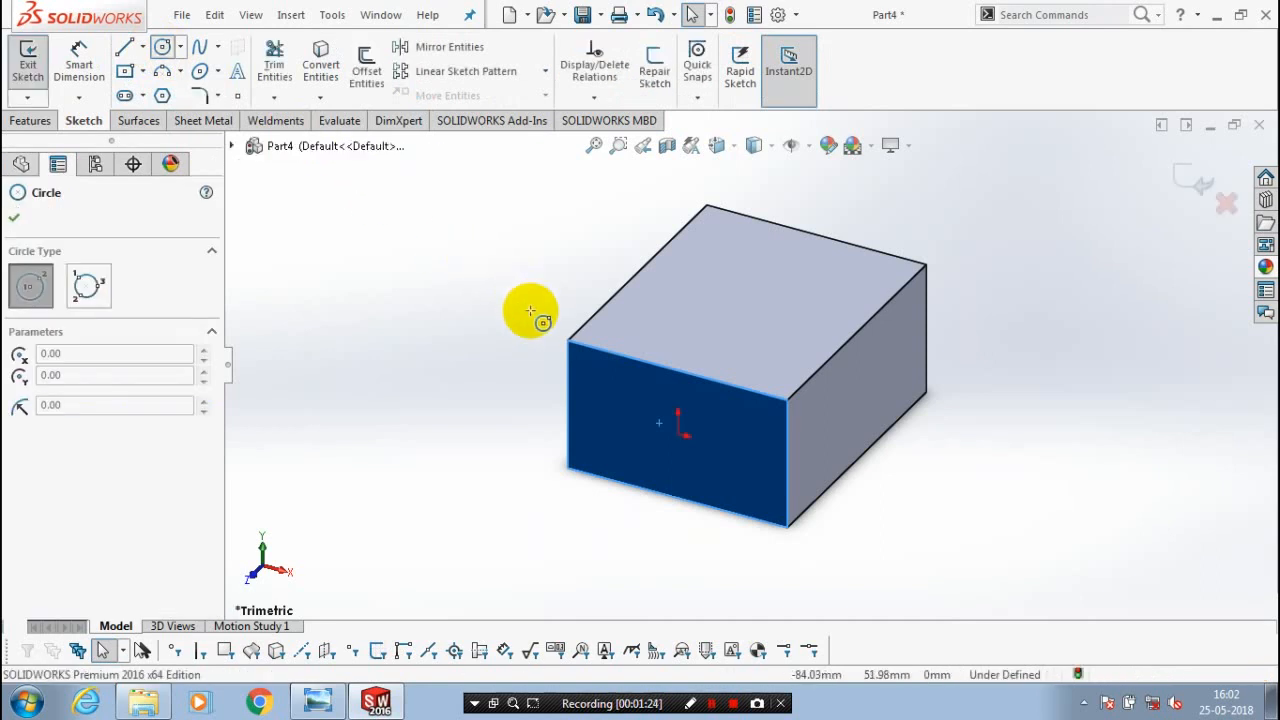
key("space")
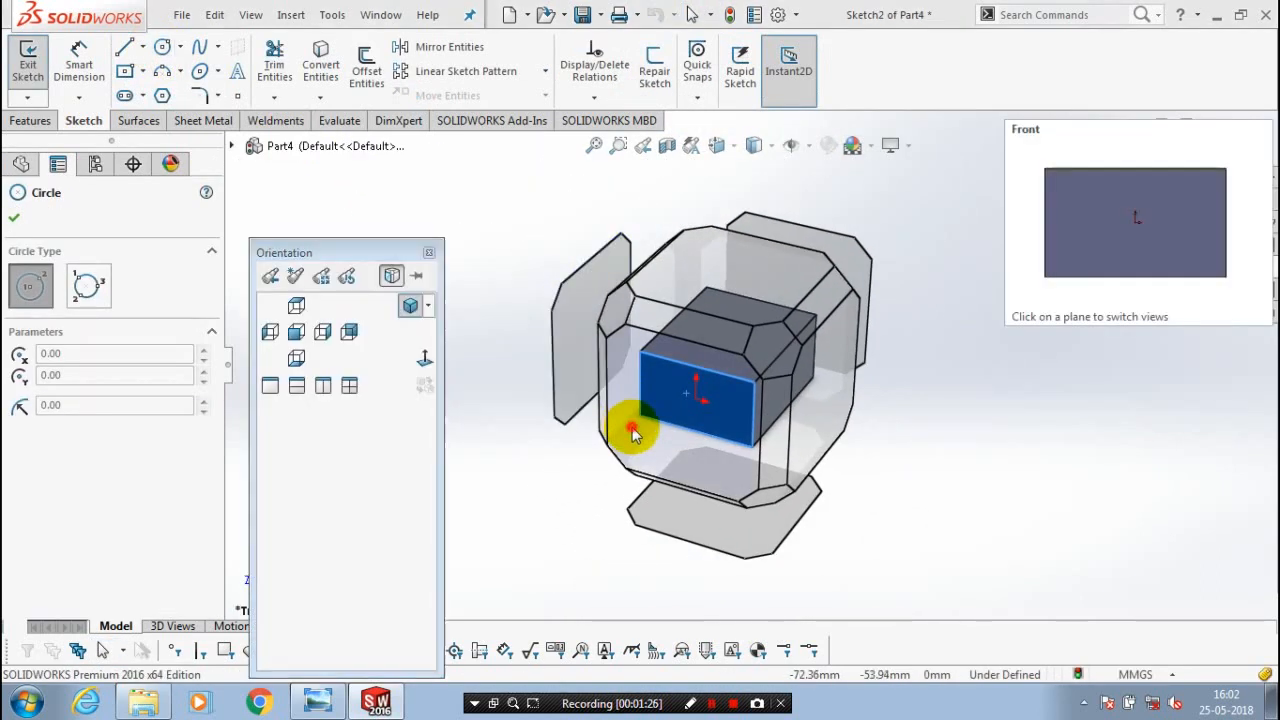
left_click(630, 425)
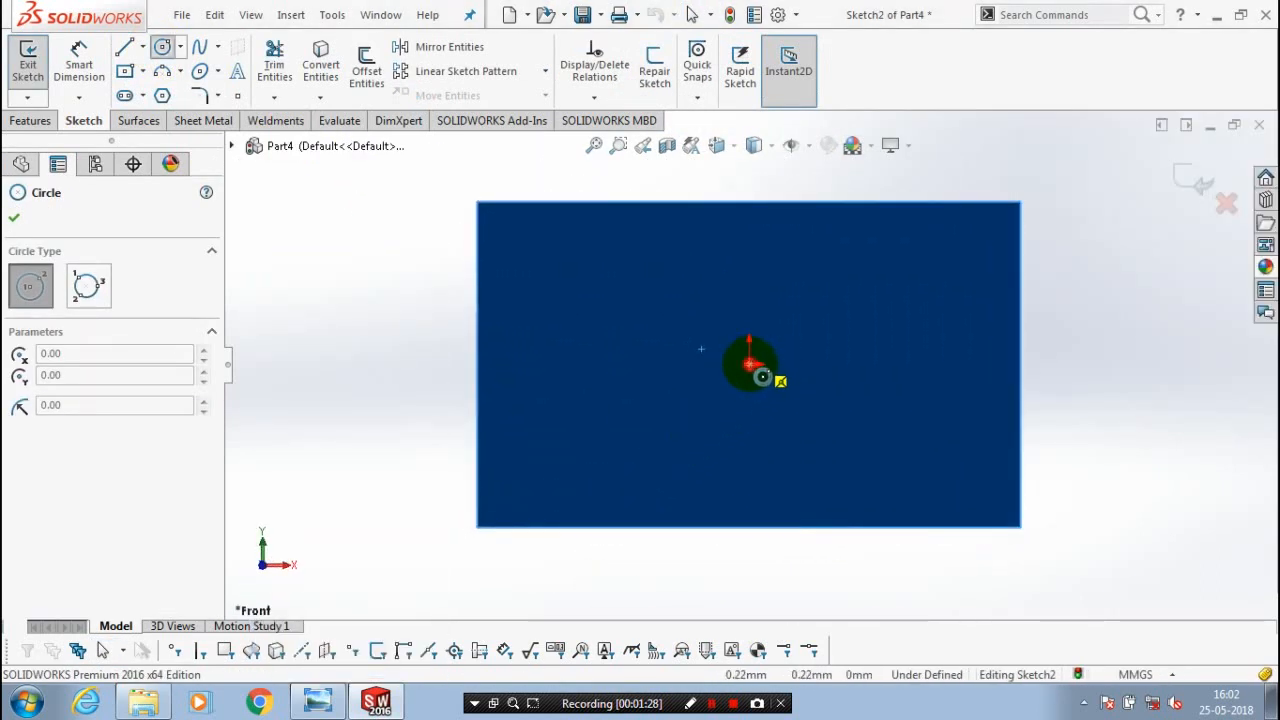
left_click(749, 364)
left_click(757, 424)
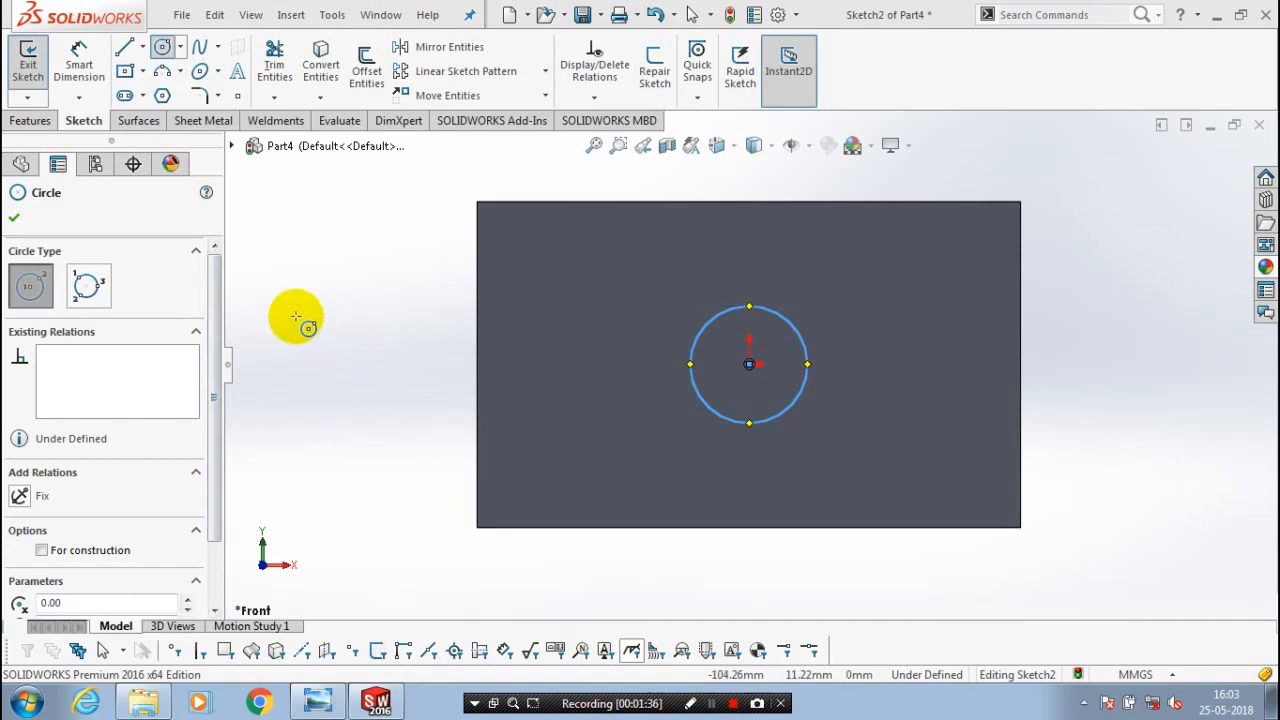
Step: Dimension the circle on the block's front face with a diameter of 55 mm
left_click(20, 219)
left_click(81, 70)
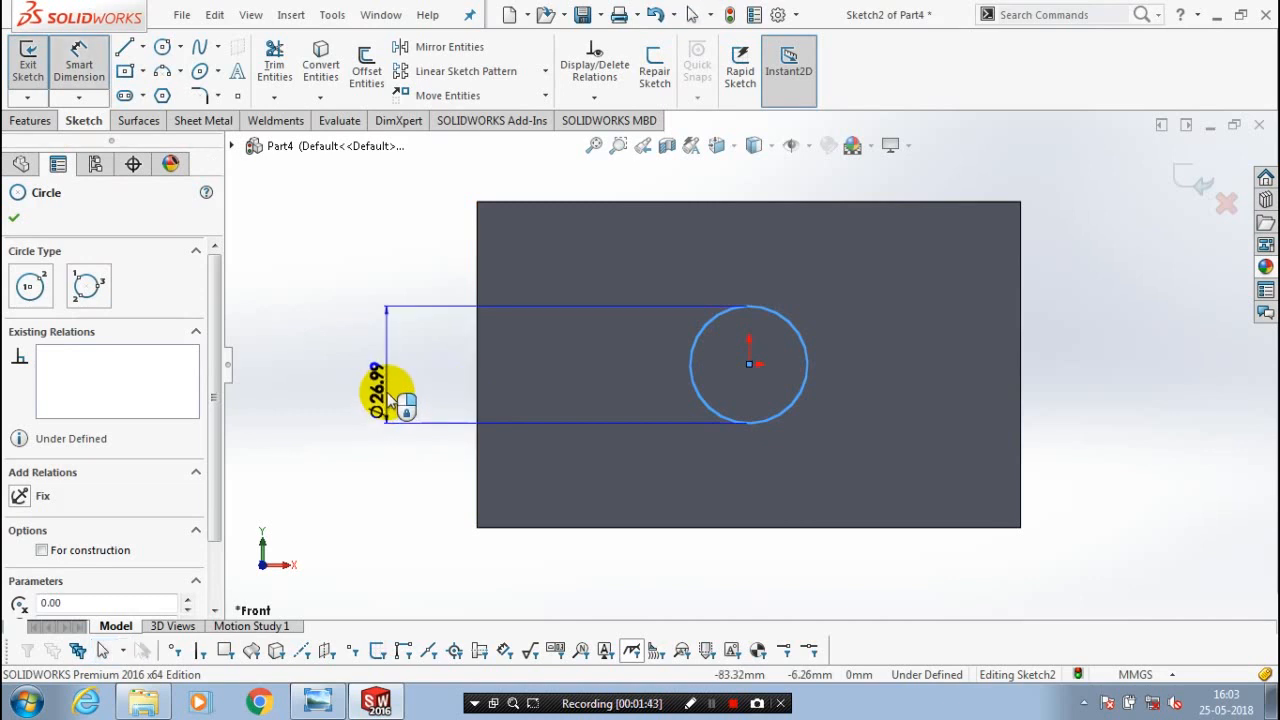
left_click(390, 400)
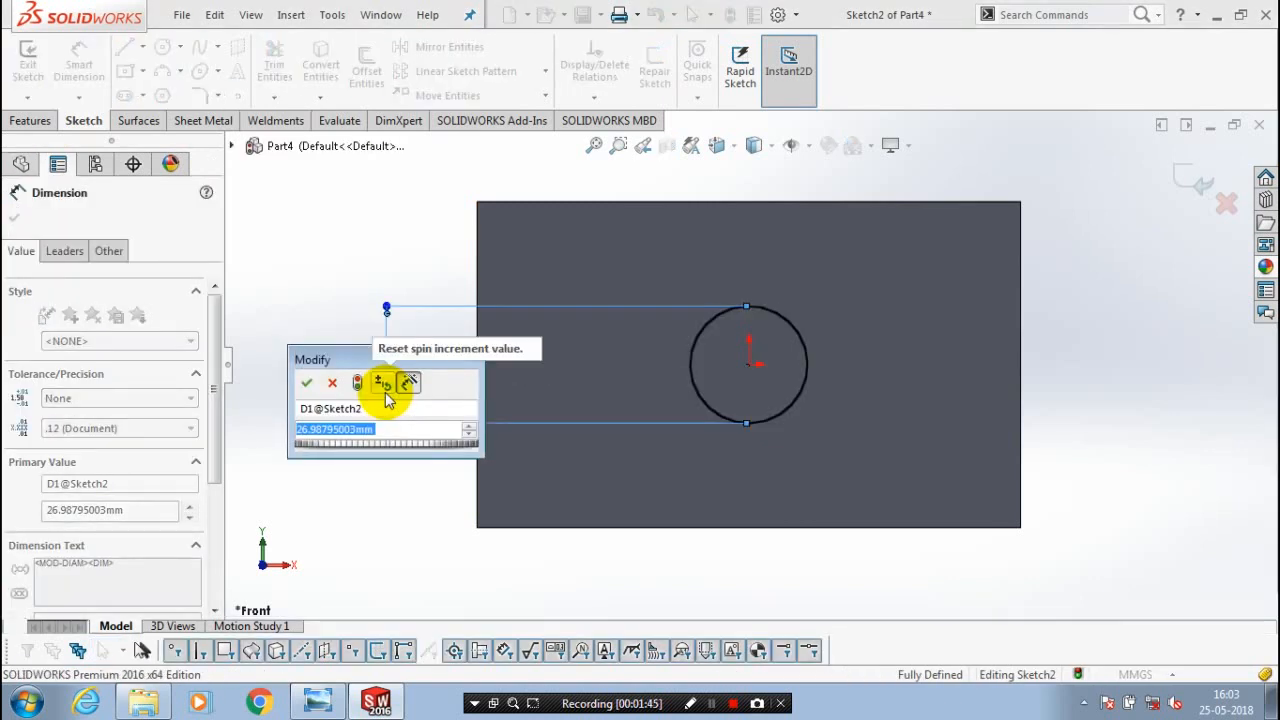
type("55")
left_click(307, 383)
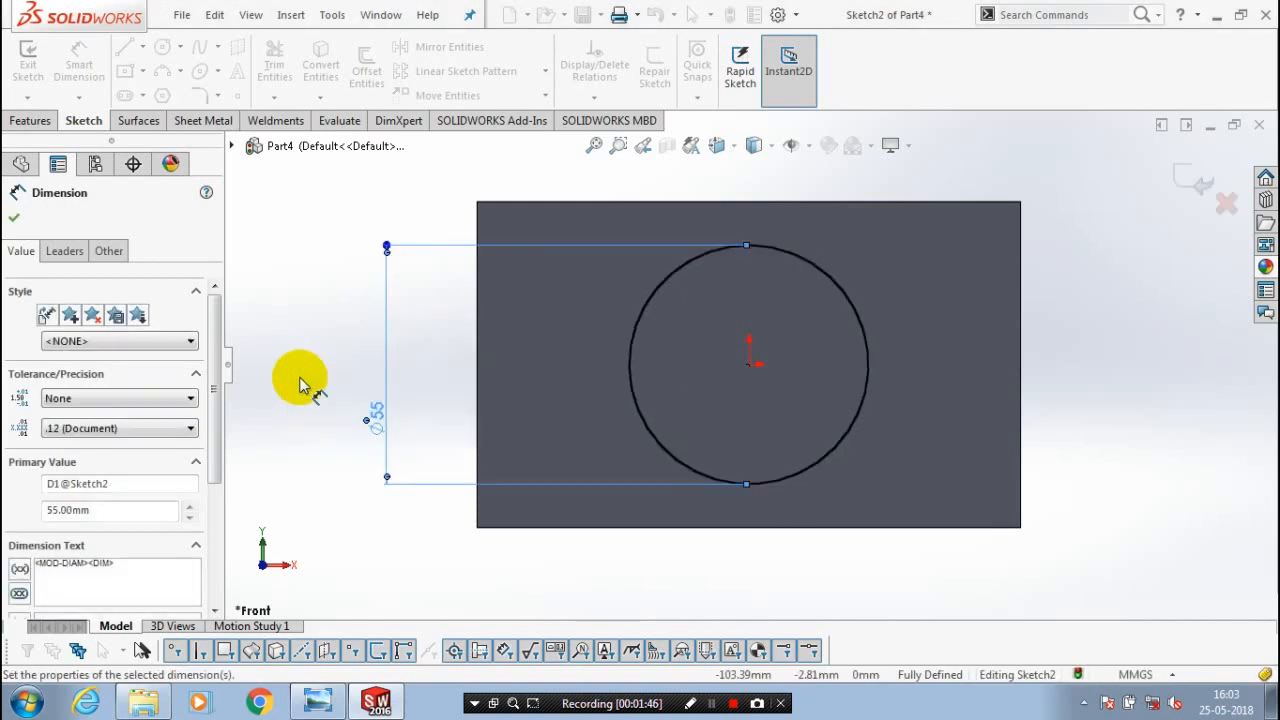
left_click(14, 217)
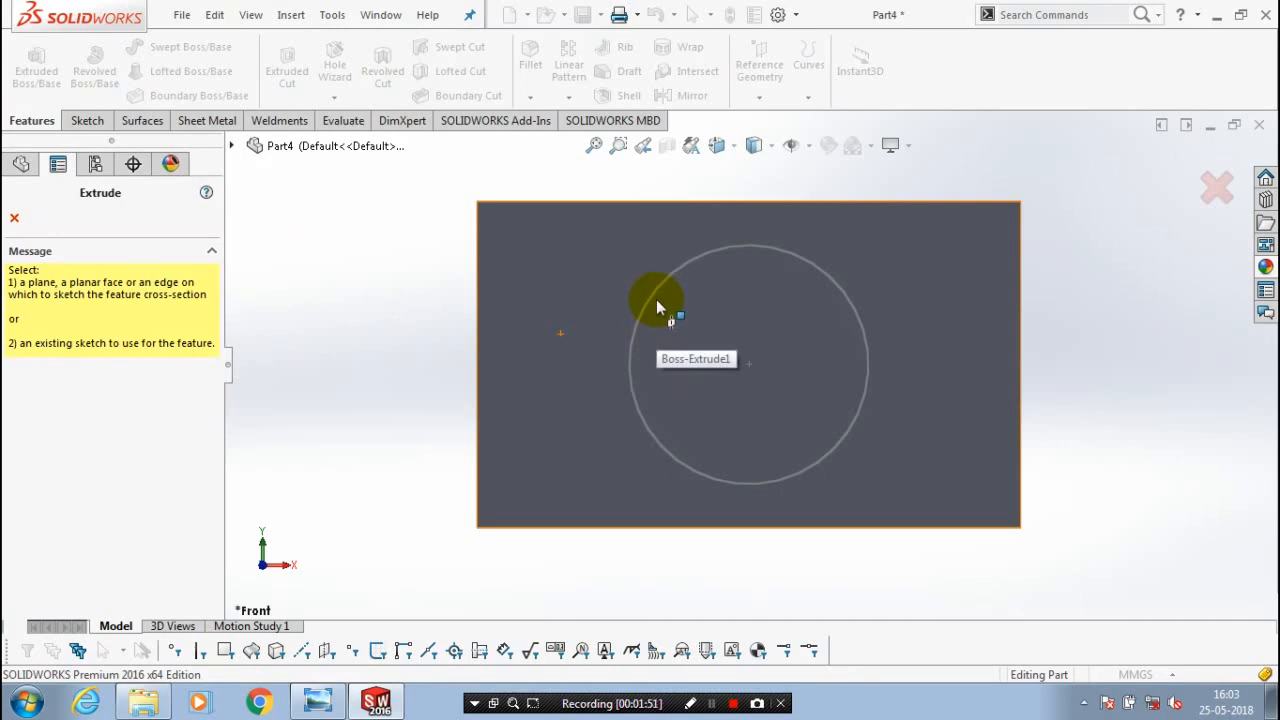
Step: Extrude the 55 mm circle 16 mm outward from the block's front face as a blind boss with merged result
left_click(656, 300)
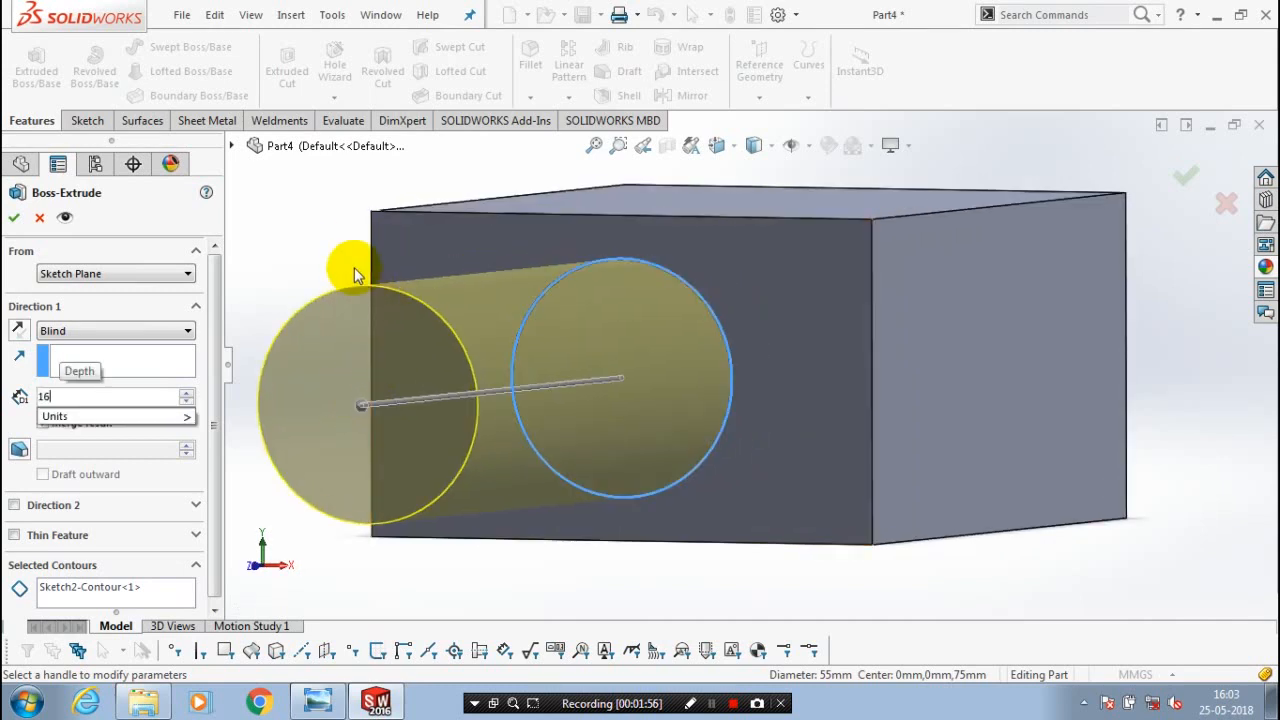
key("Return")
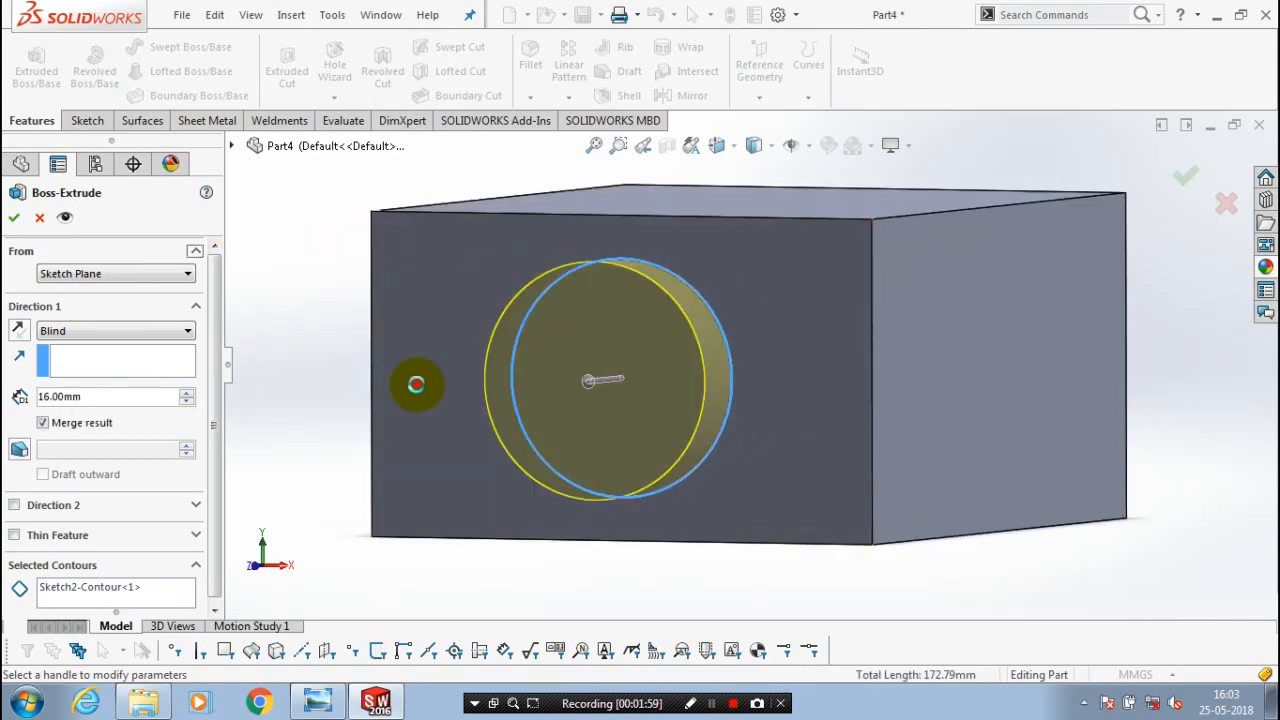
key("Return")
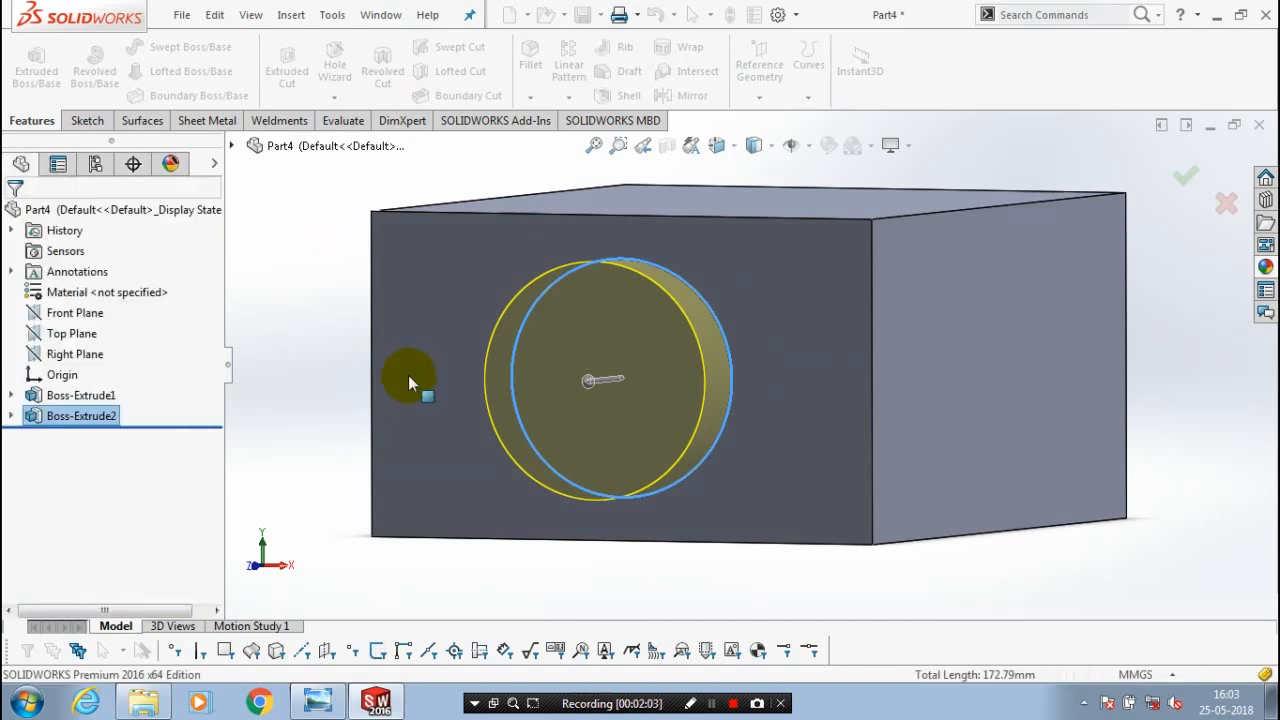
Step: Sketch a circle of about 13.9 mm radius on the round boss's end face, centred on the origin
left_click(593, 380)
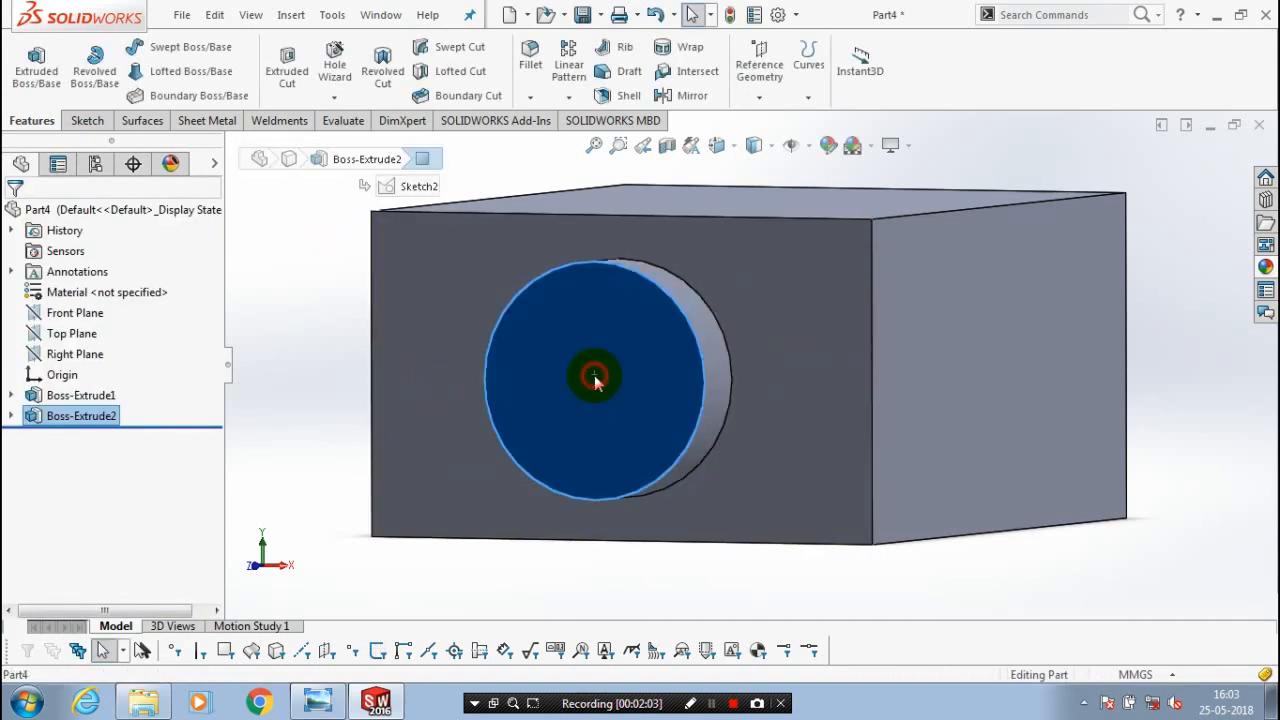
key("ctrl+8")
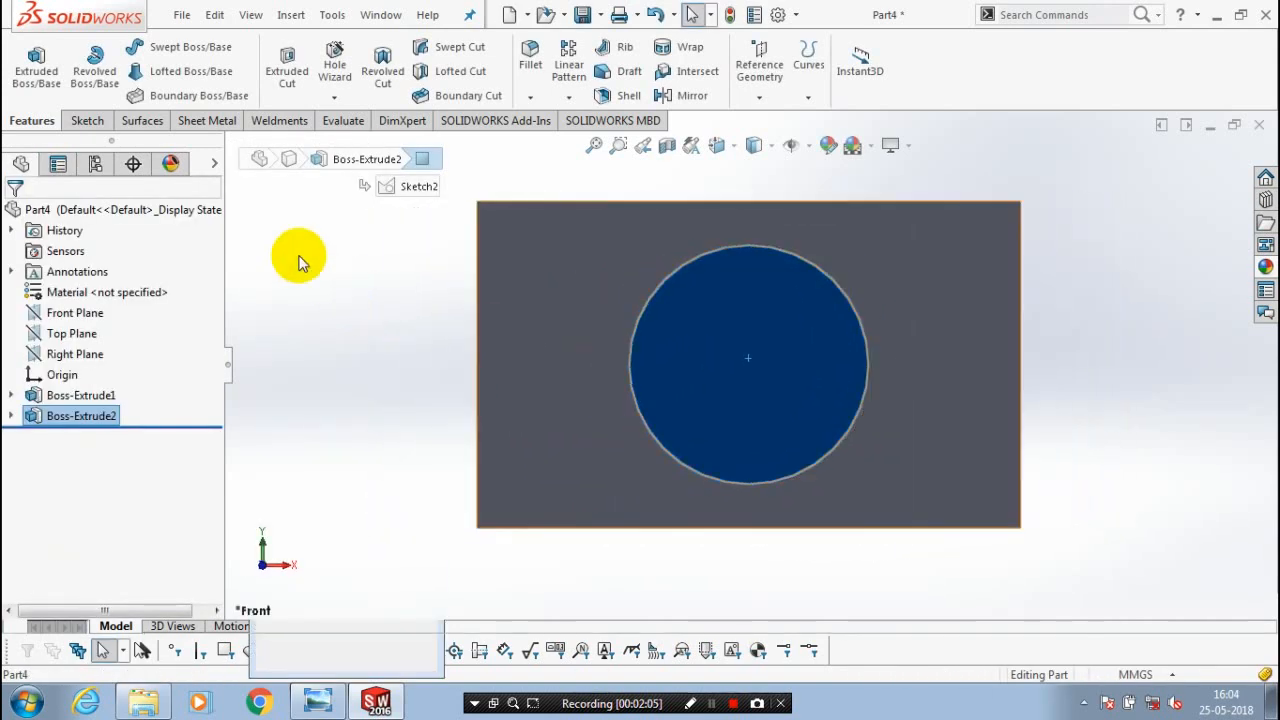
left_click(88, 121)
left_click(162, 47)
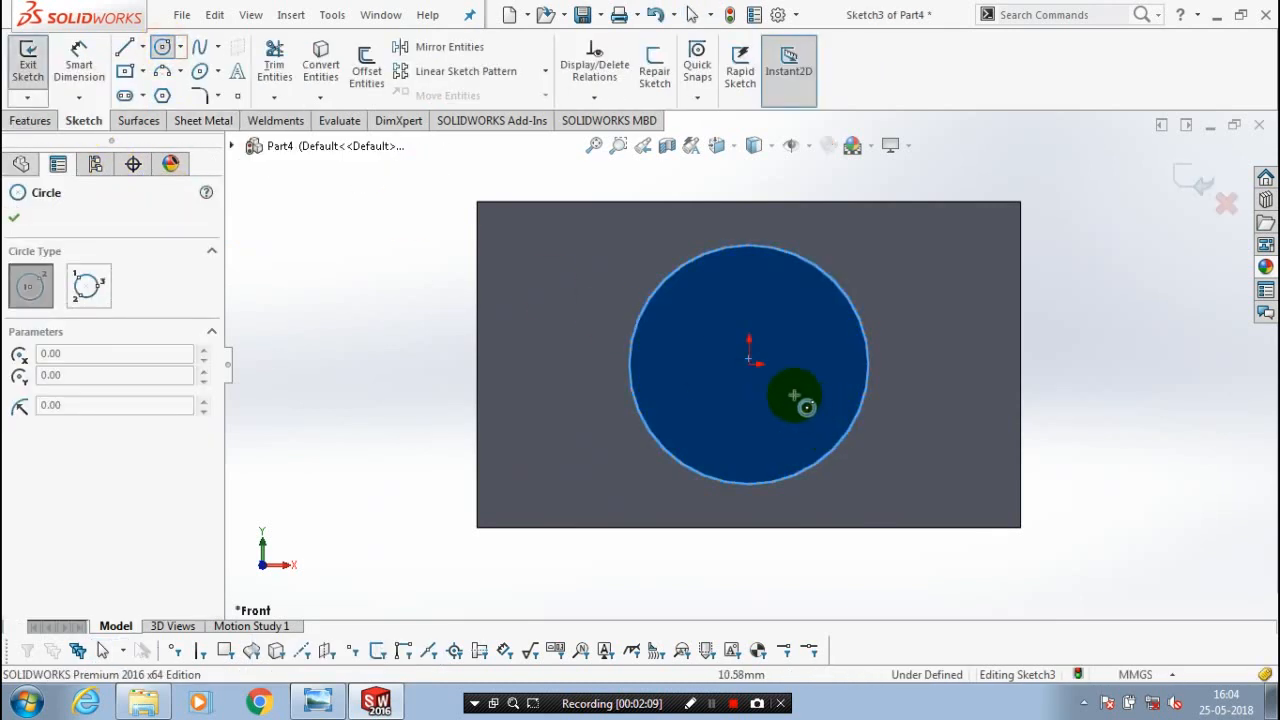
left_click(749, 362)
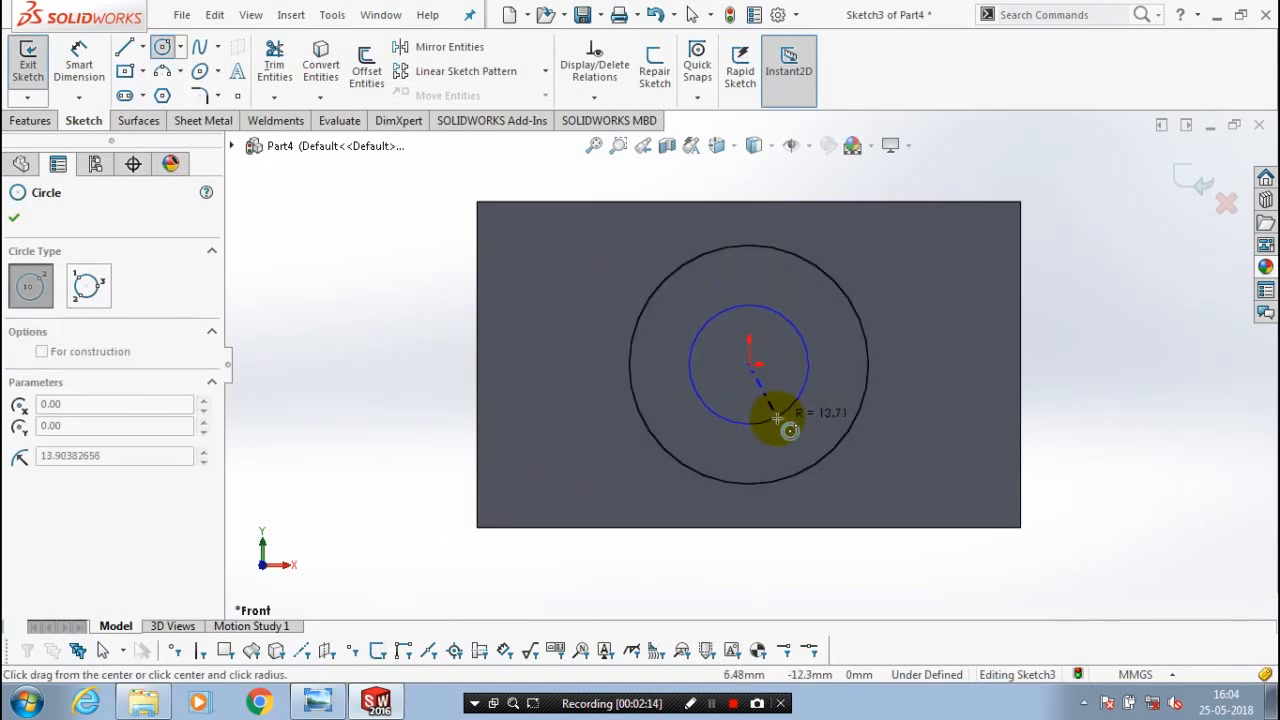
left_click(767, 420)
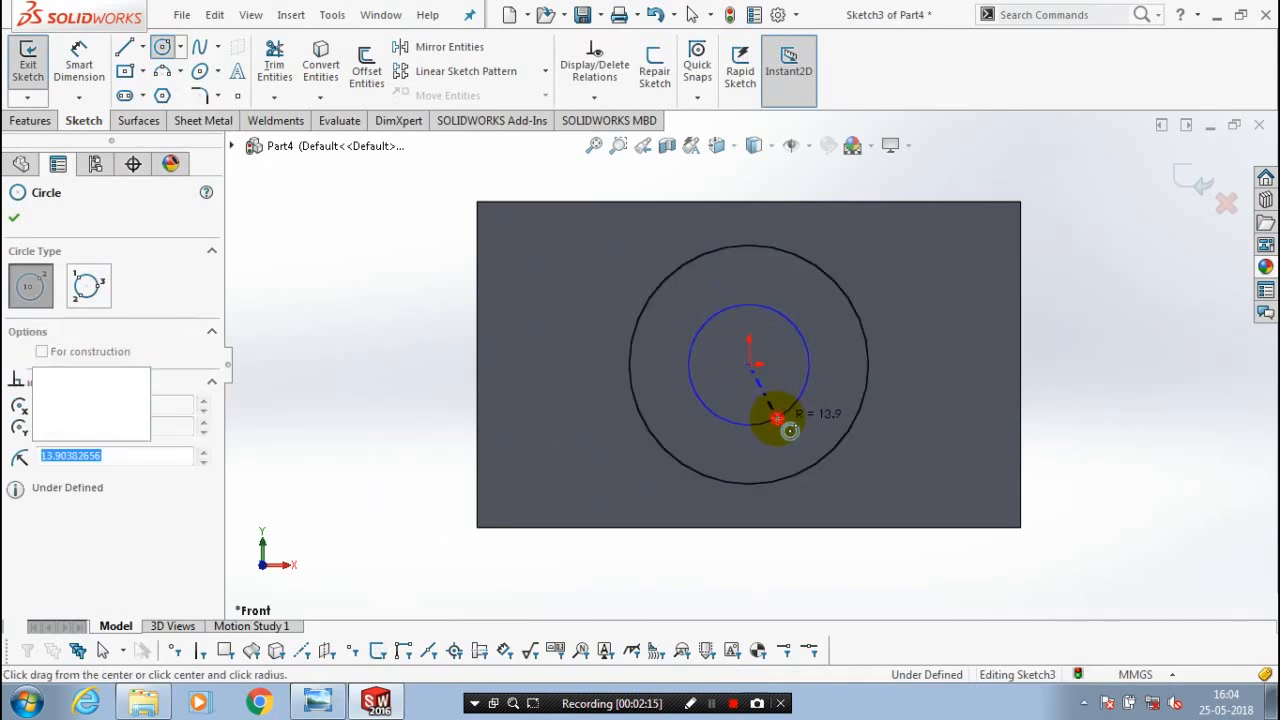
Step: Dimension the inner circle with a diameter of 40 mm and close the sketch
left_click(78, 65)
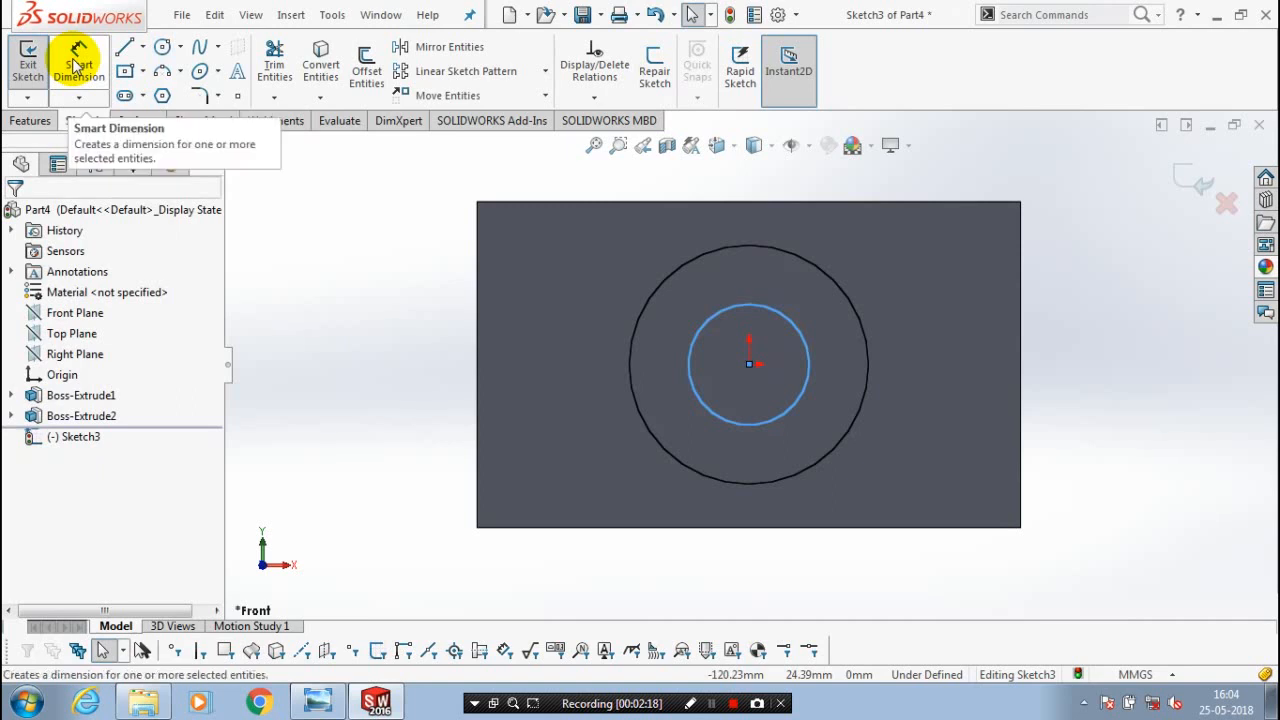
left_click(429, 336)
type("40")
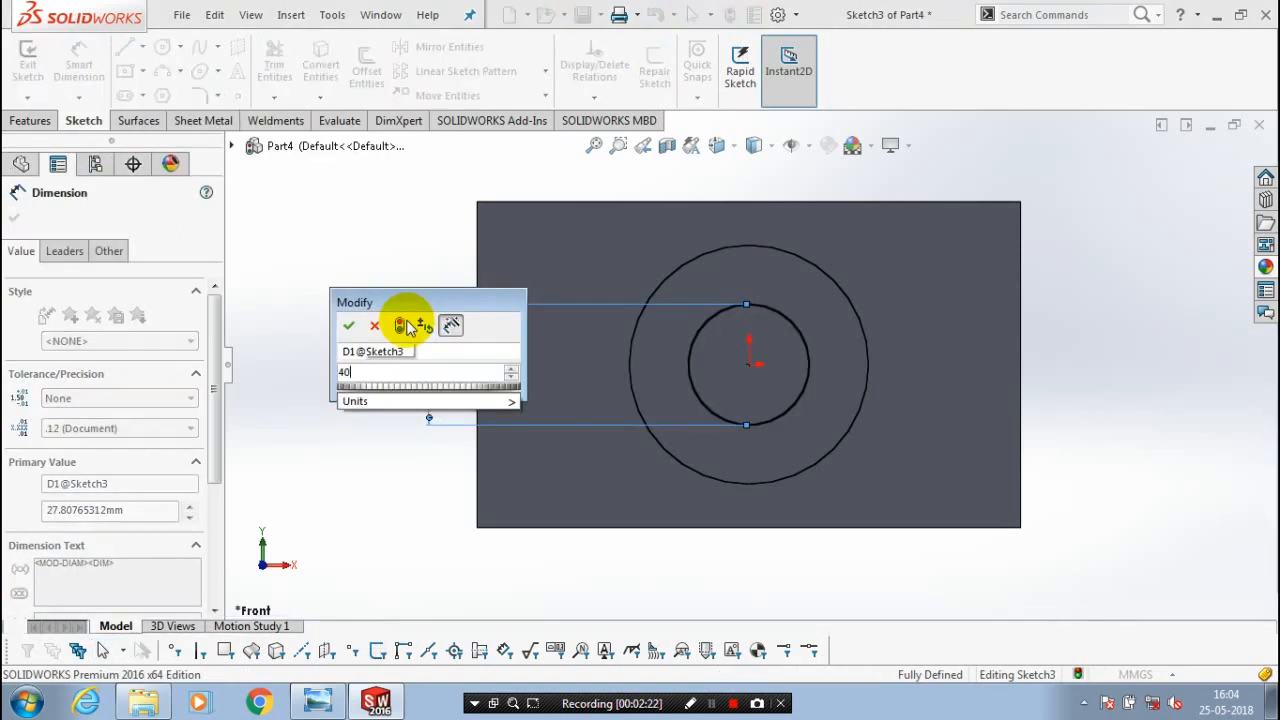
key("Return")
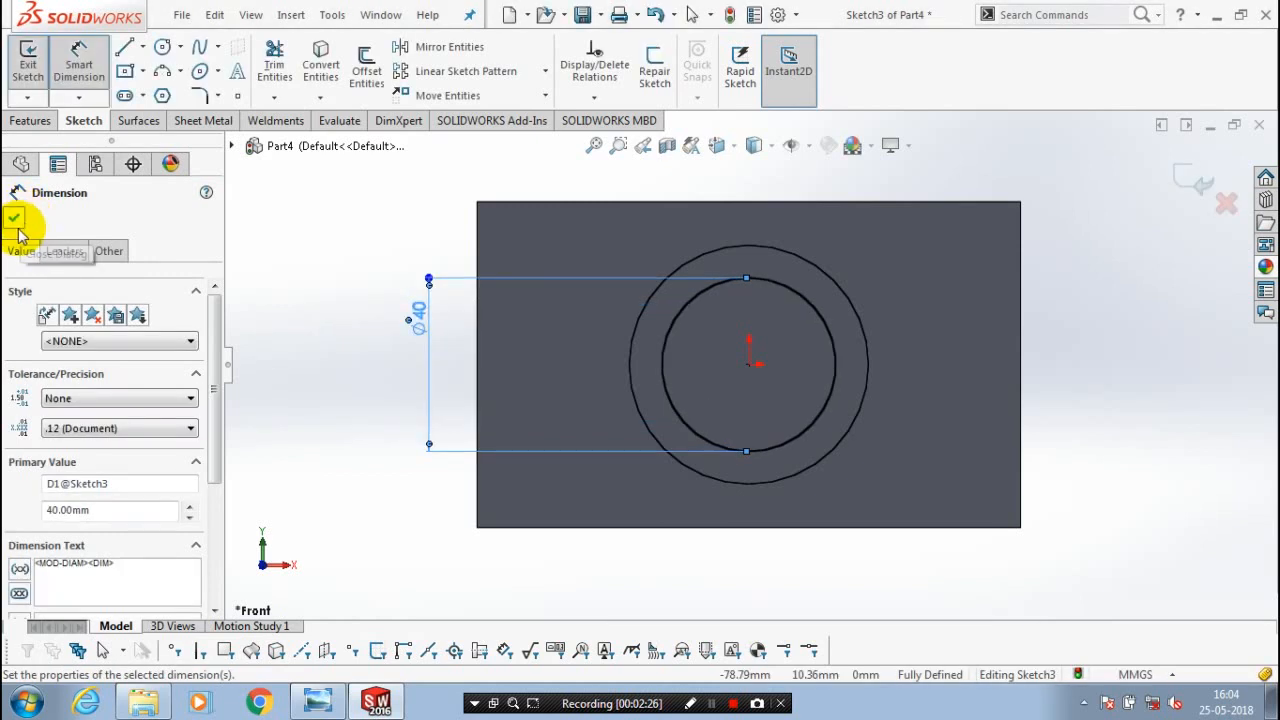
left_click(20, 212)
key("Escape")
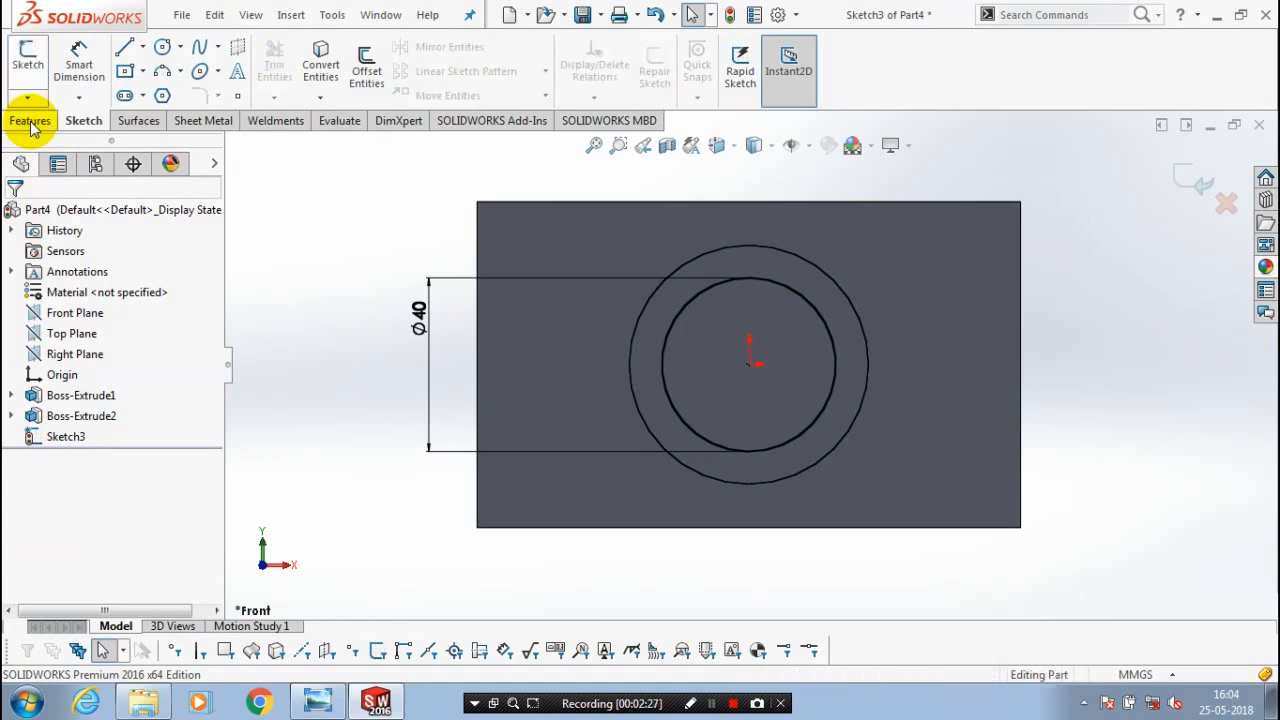
Step: Extrude the 40 mm circle 10.5 mm outward from the round boss as a blind boss with merged result
left_click(30, 122)
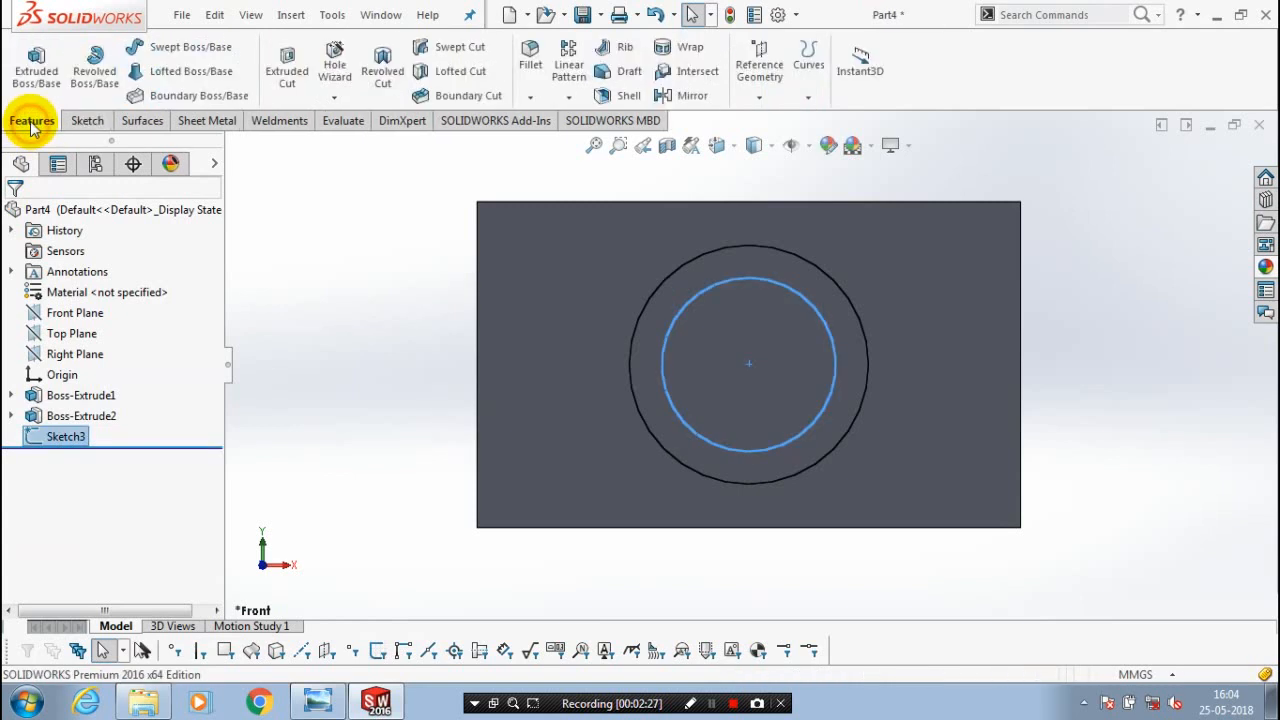
left_click(36, 65)
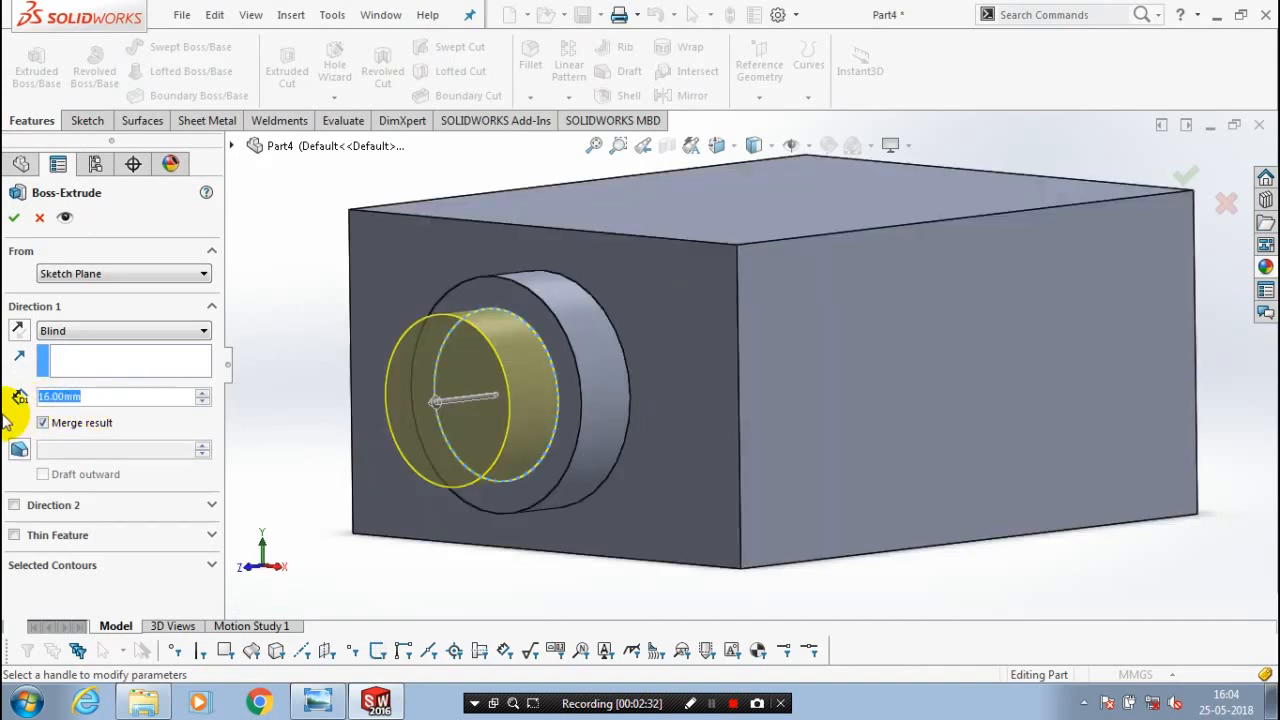
type("10.5")
key("Return")
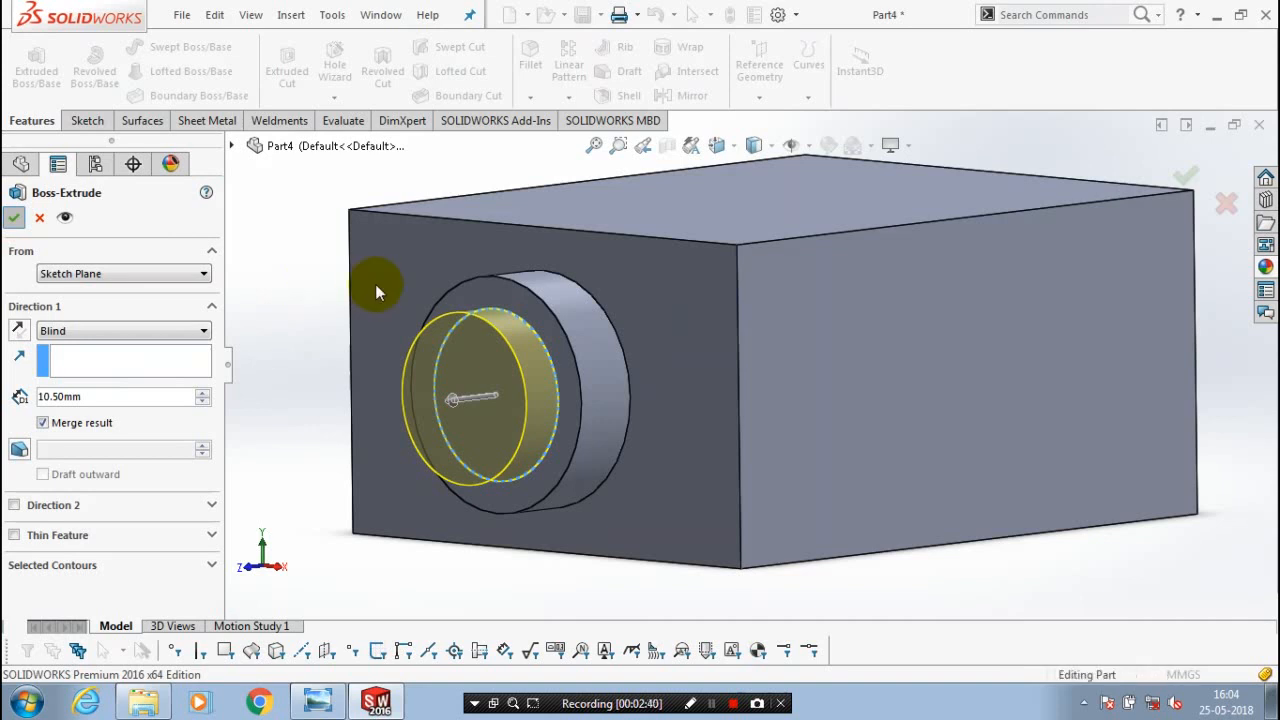
key("Return")
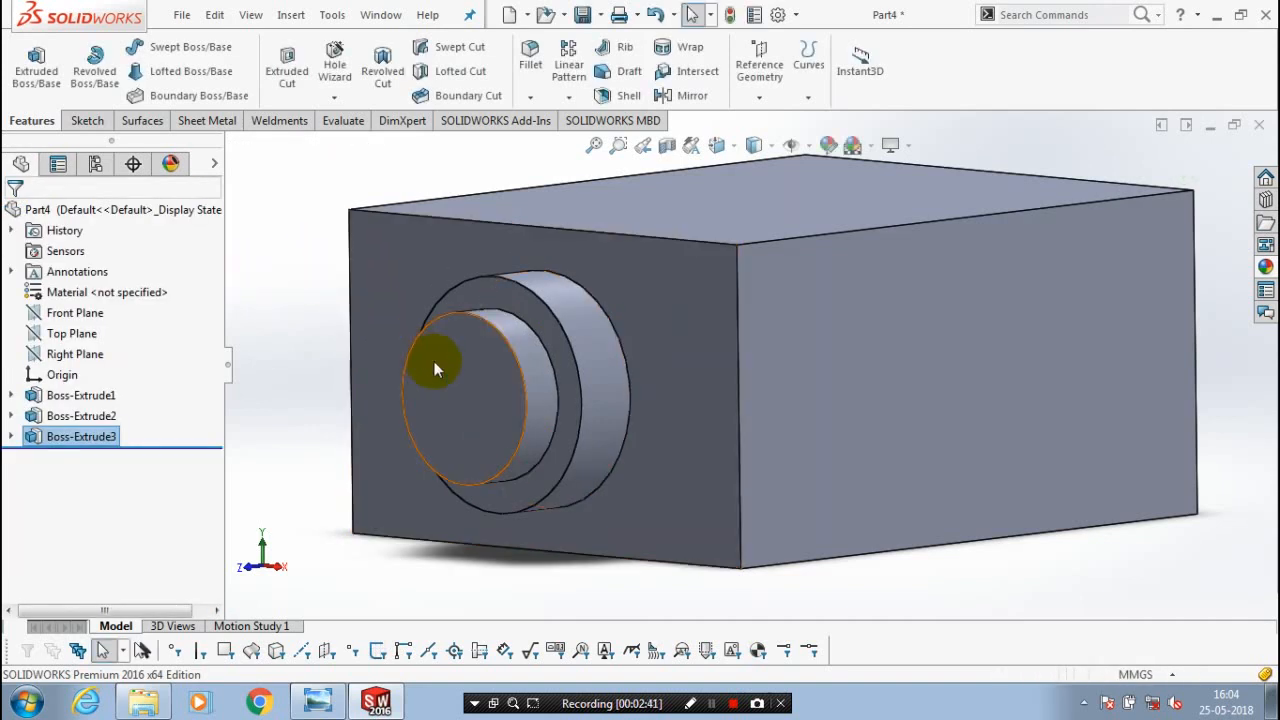
Step: Sketch an origin-centred circle matching the 55 mm boss's outline on the 40 mm boss's end face, and exit the sketch
left_click(434, 364)
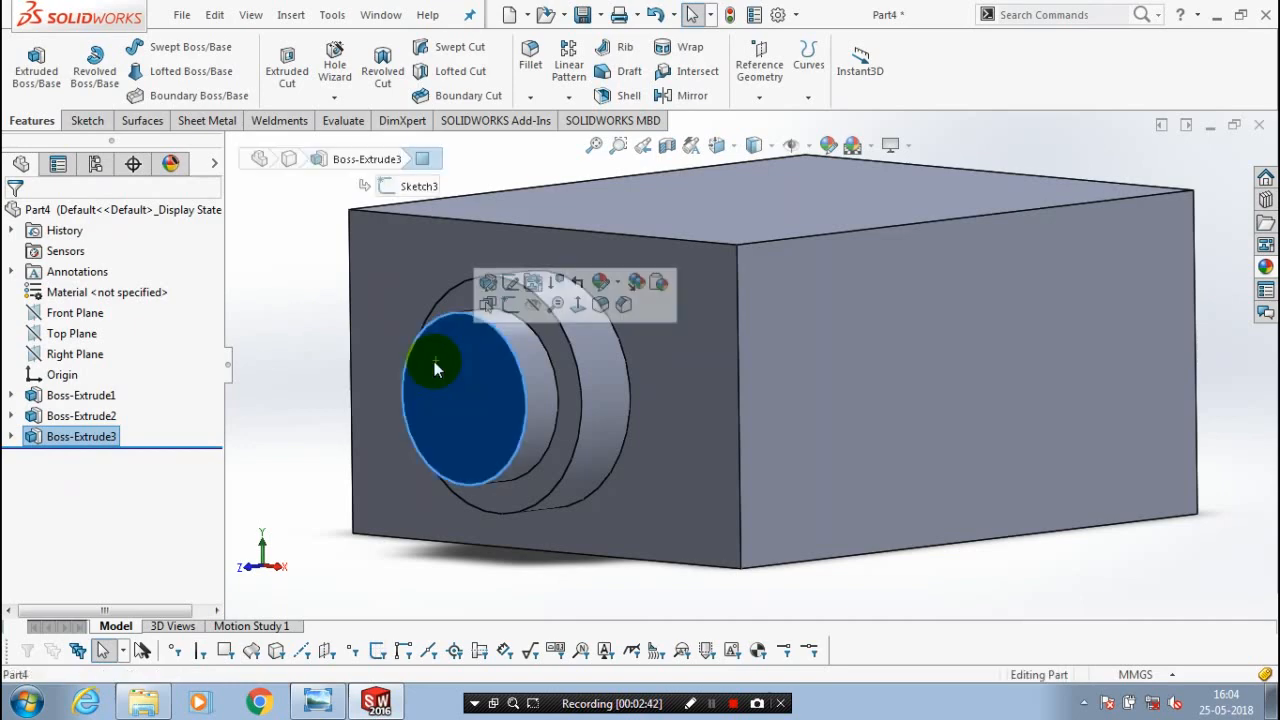
key("space")
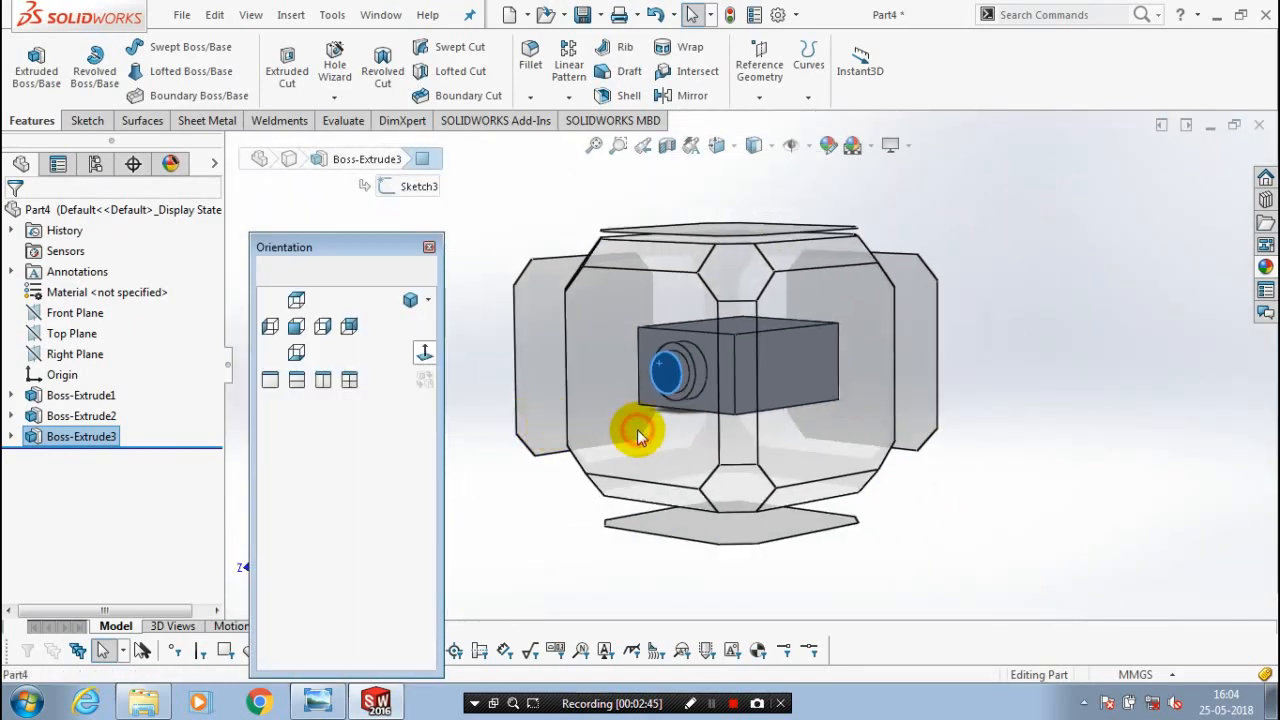
left_click(604, 384)
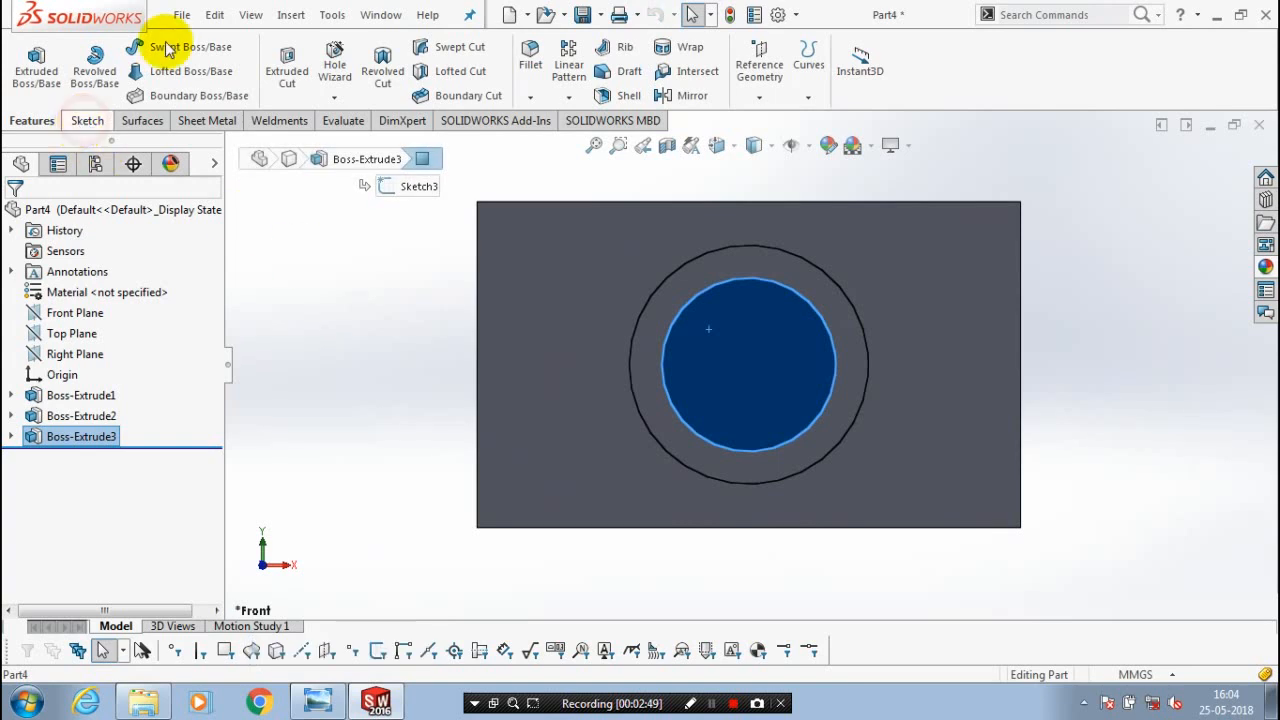
left_click(163, 47)
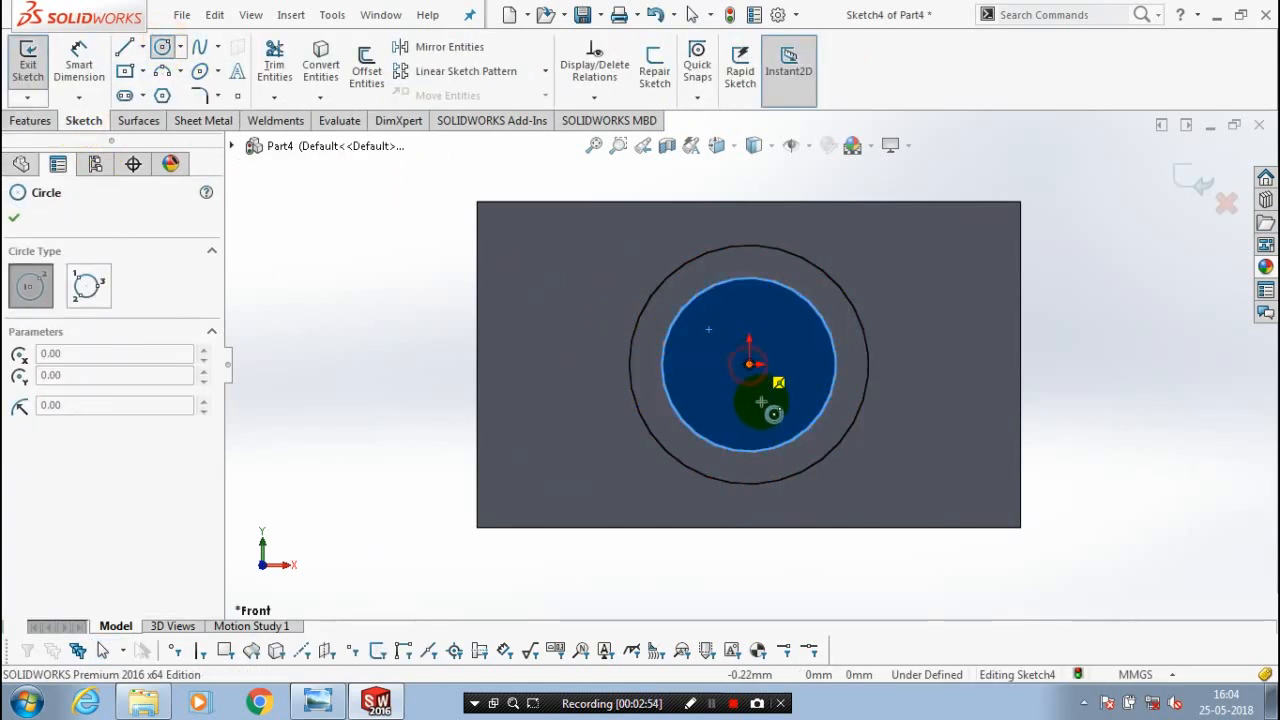
left_click(819, 469)
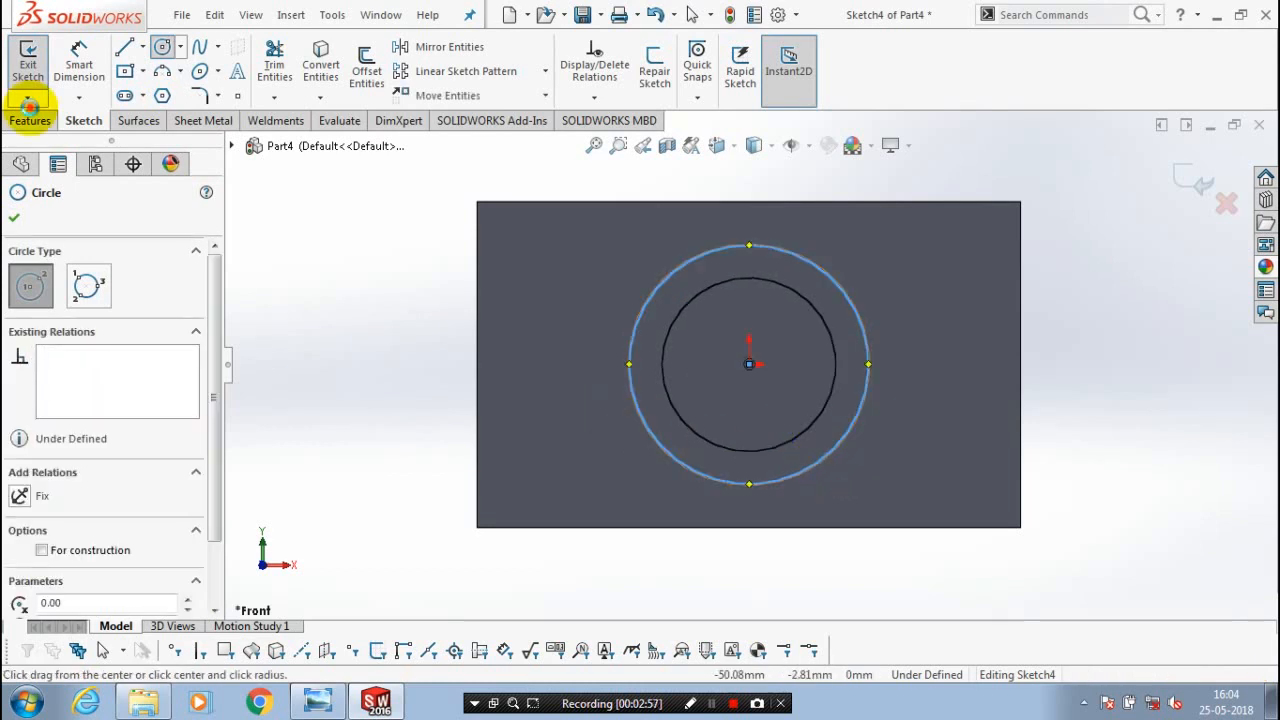
left_click(29, 90)
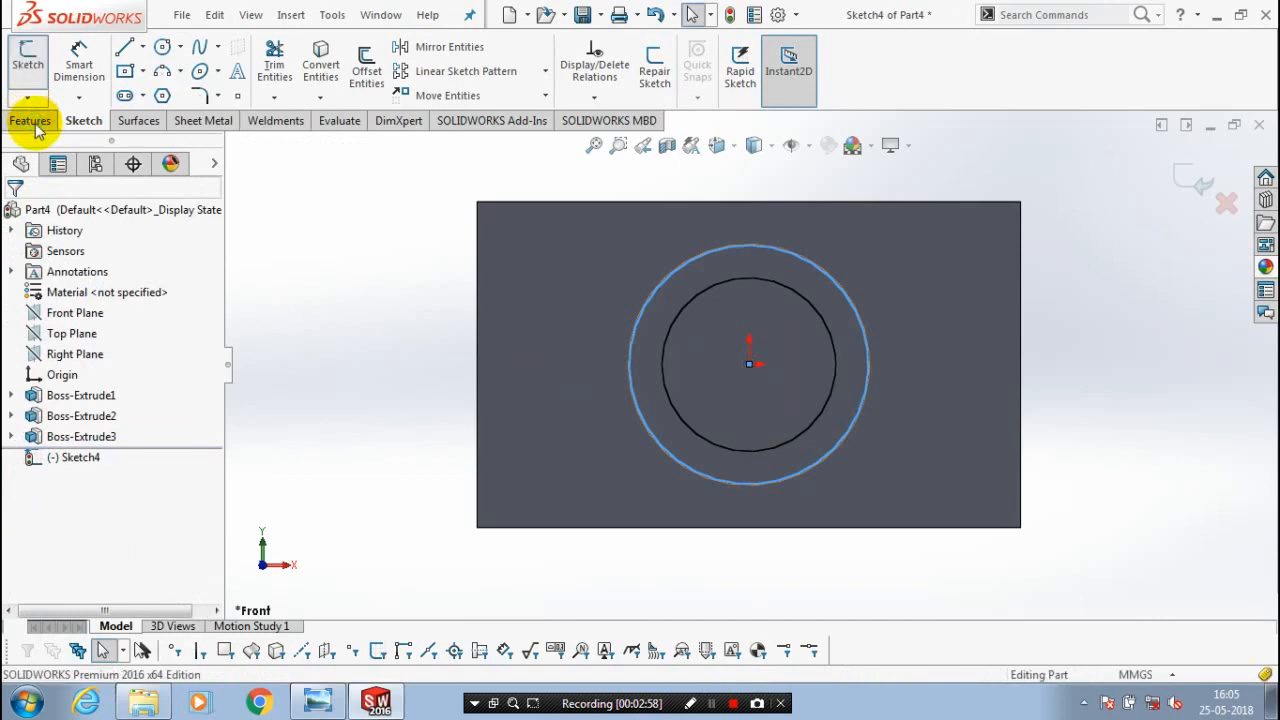
Step: Extrude the 55 mm circle 13.5 mm outward from the 40 mm boss as a blind boss with merged result
left_click(30, 120)
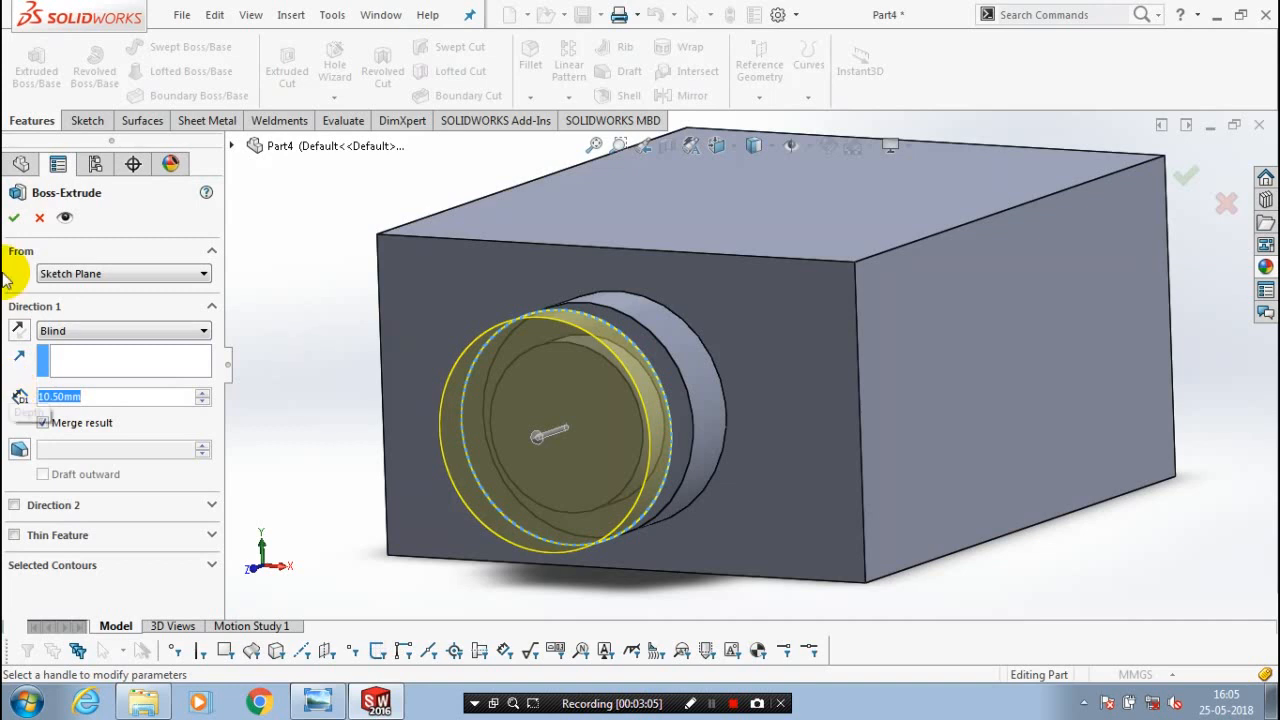
type("13.5")
key("Return")
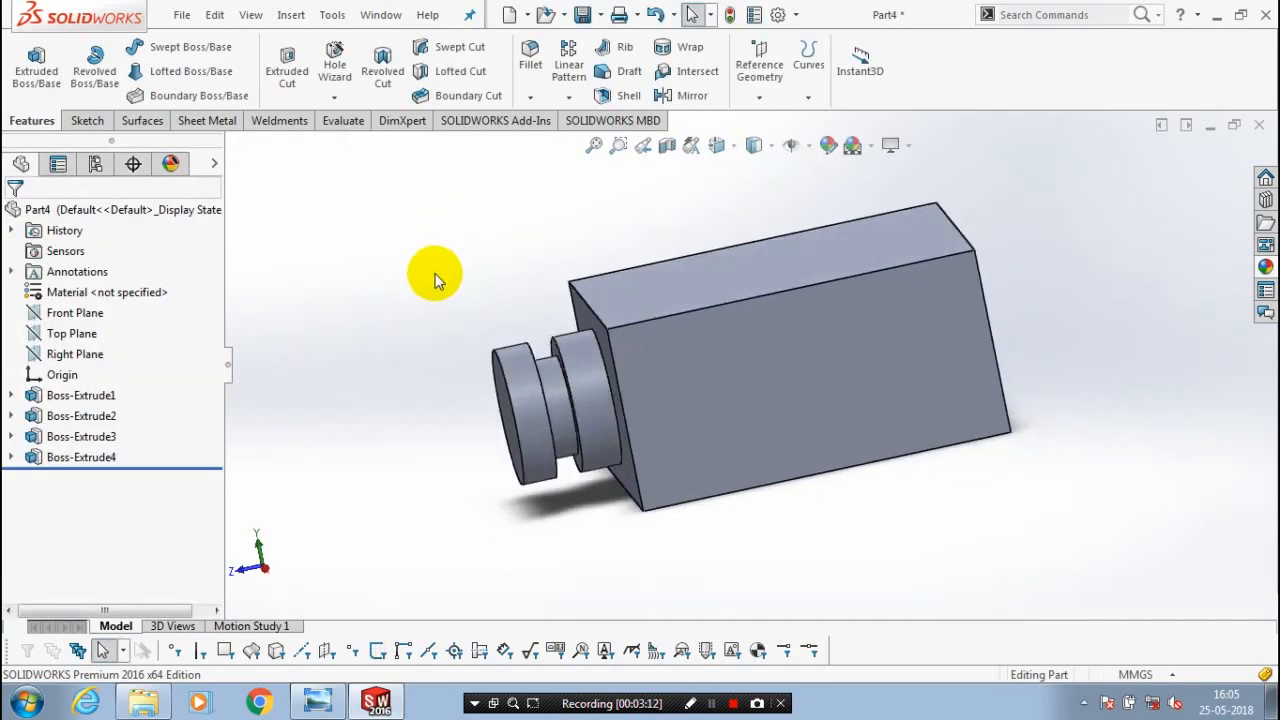
Step: Mirror the stepped cylindrical bosses about the Front Plane onto the opposite end of the block
left_click(72, 313)
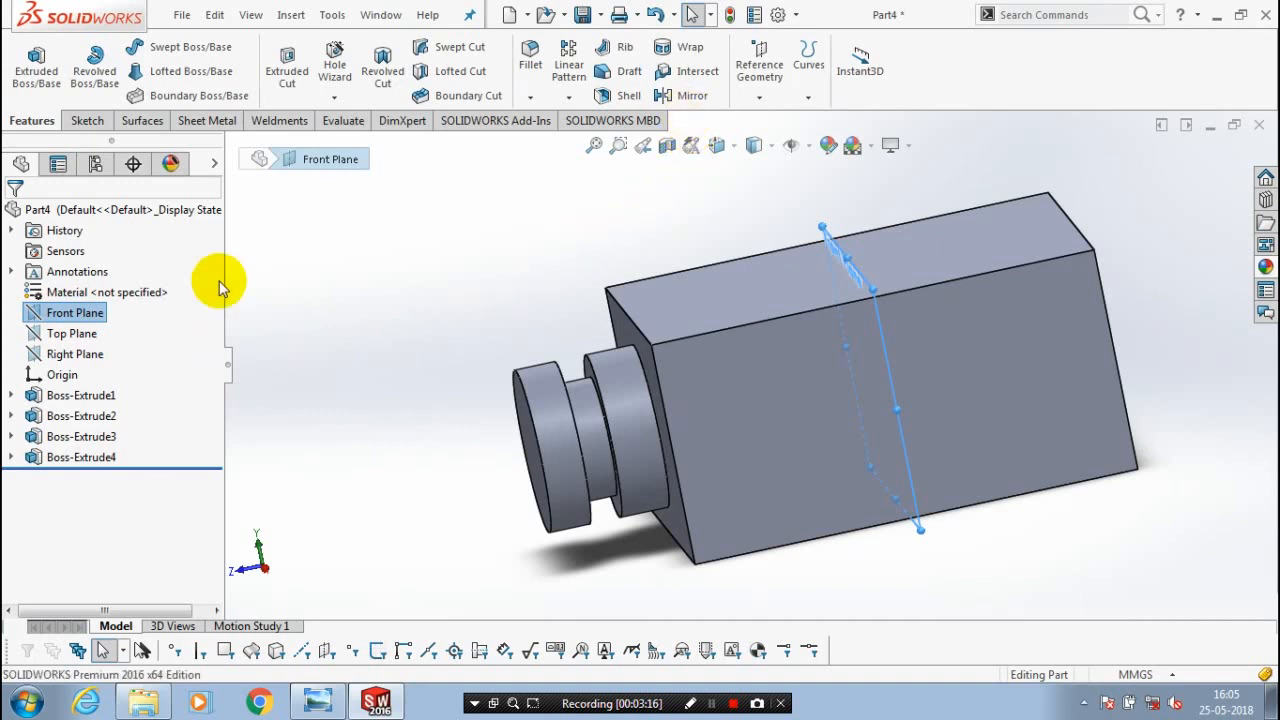
left_click(545, 385)
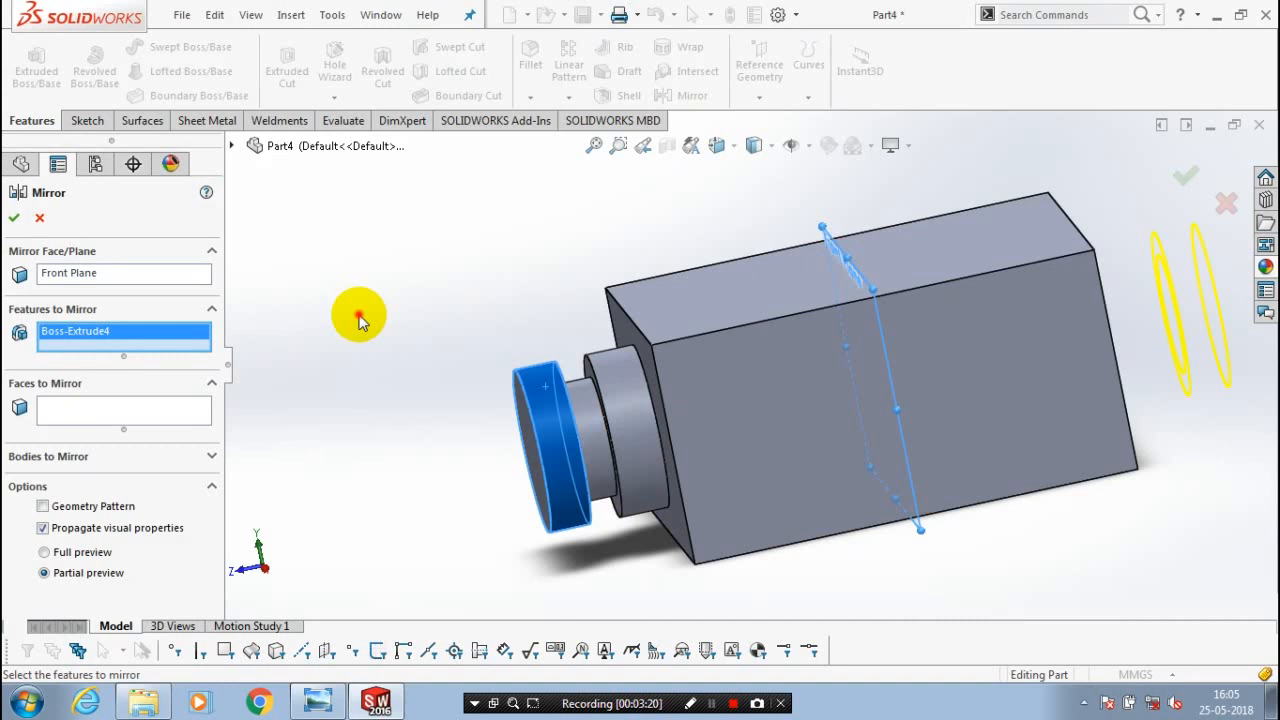
left_click(14, 217)
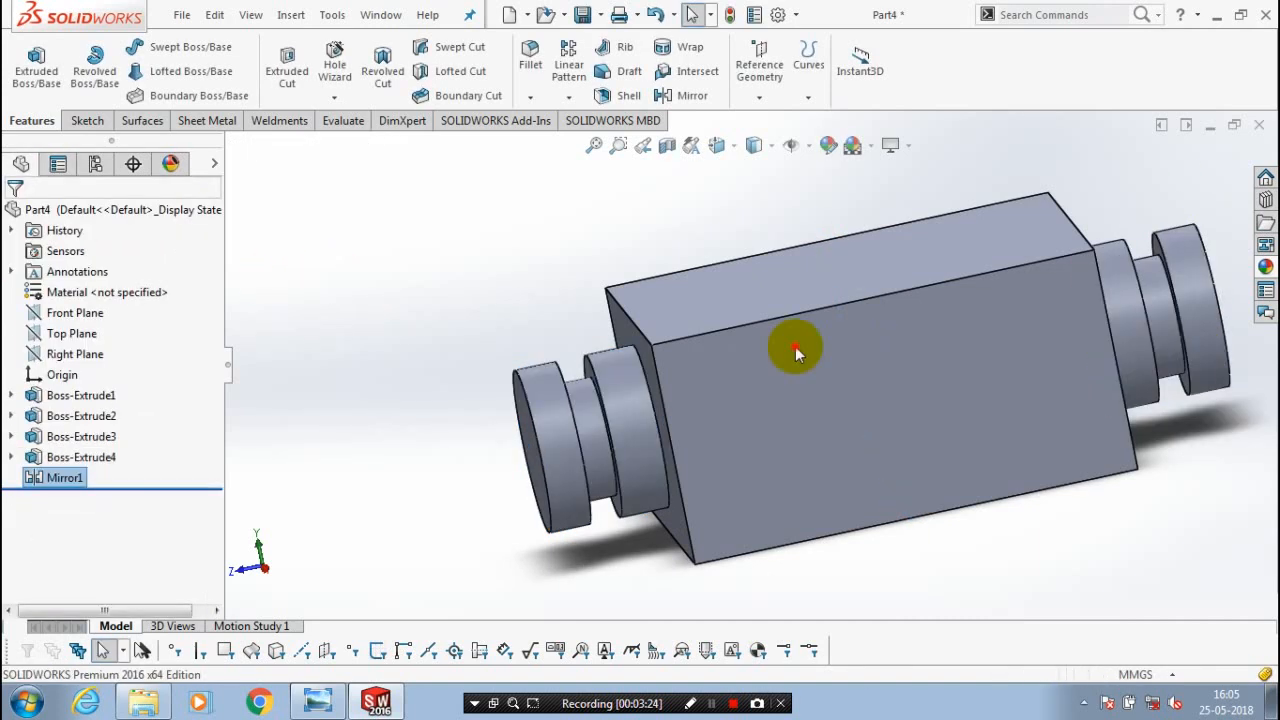
middle_click_drag(797, 352, 723, 329)
left_click(723, 329)
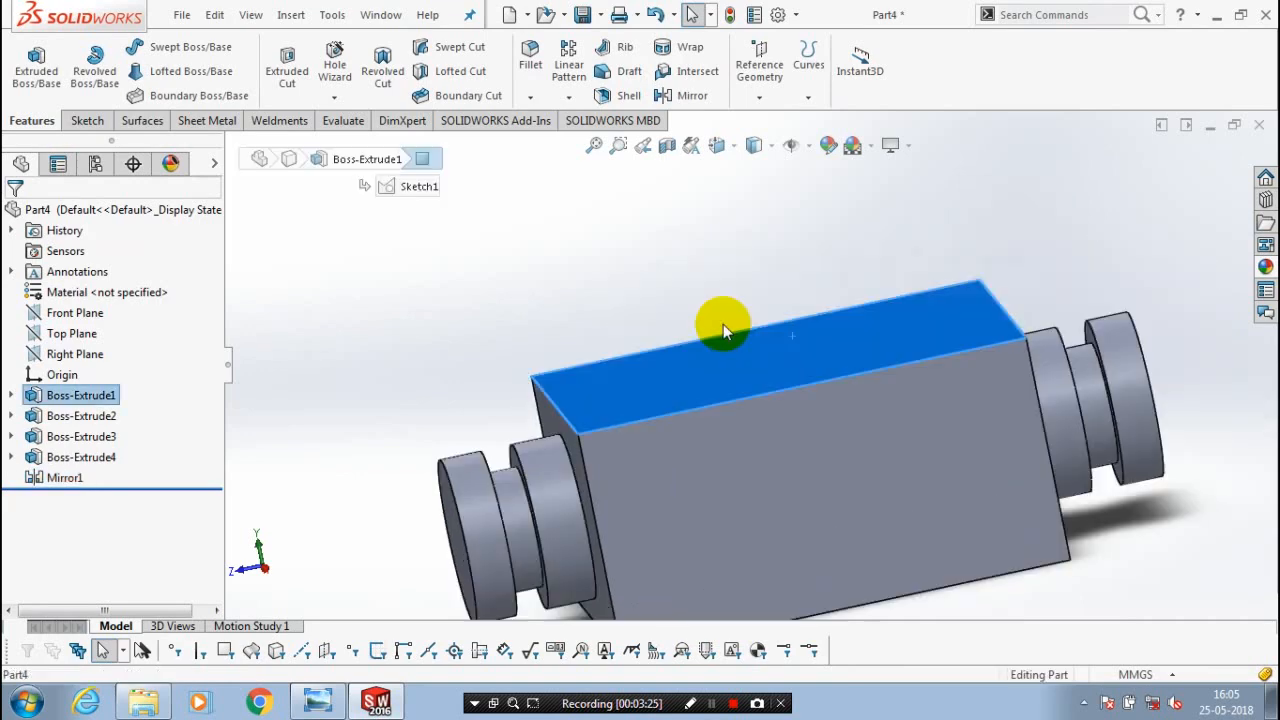
left_click(50, 85)
key("space")
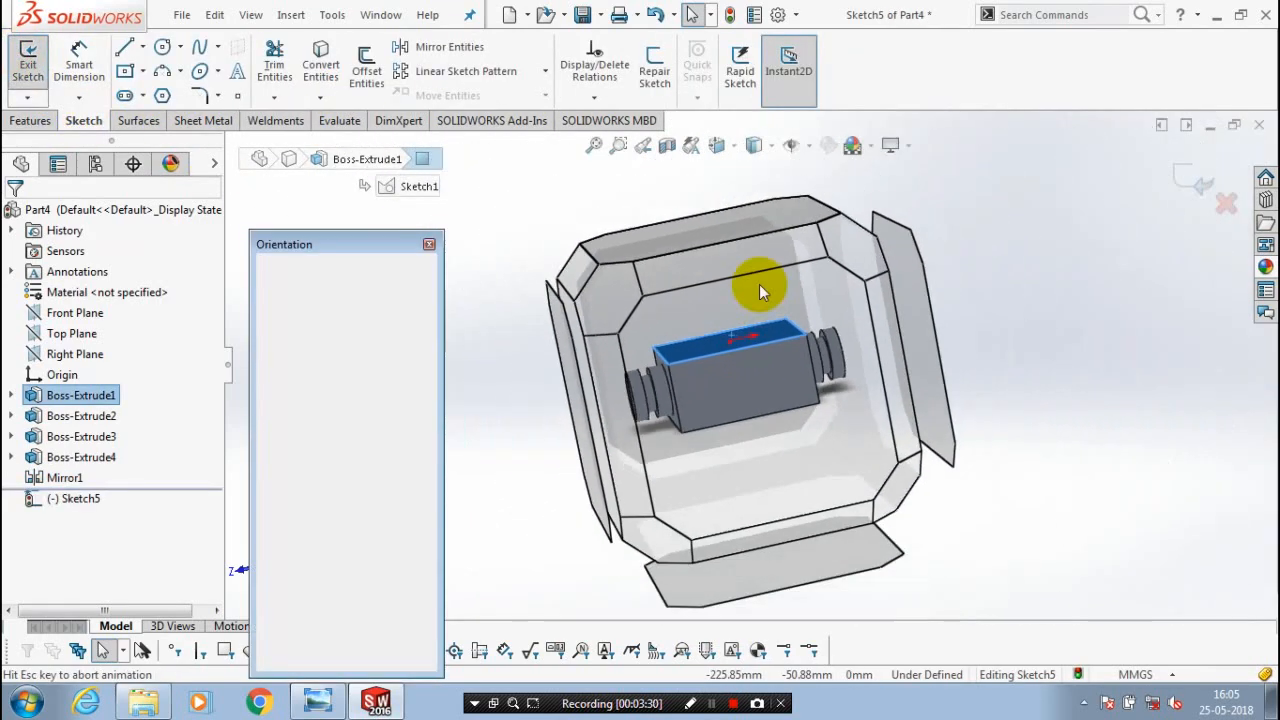
left_click(732, 240)
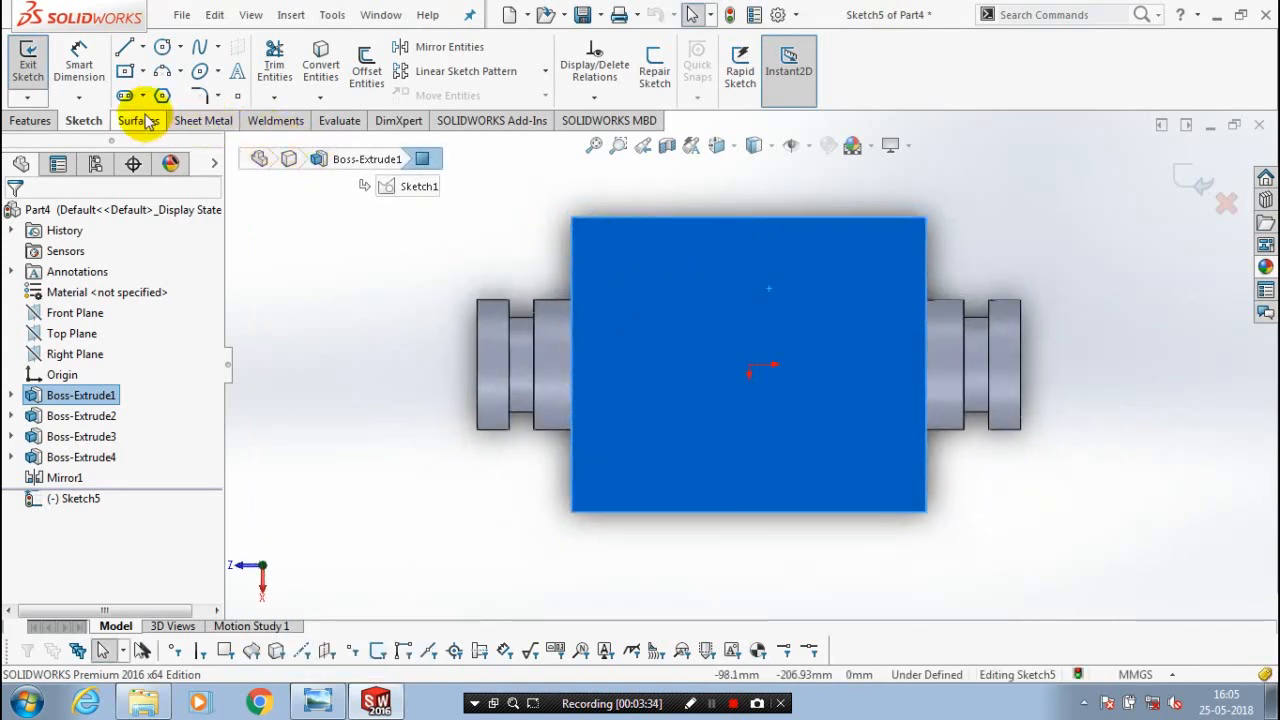
left_click(58, 108)
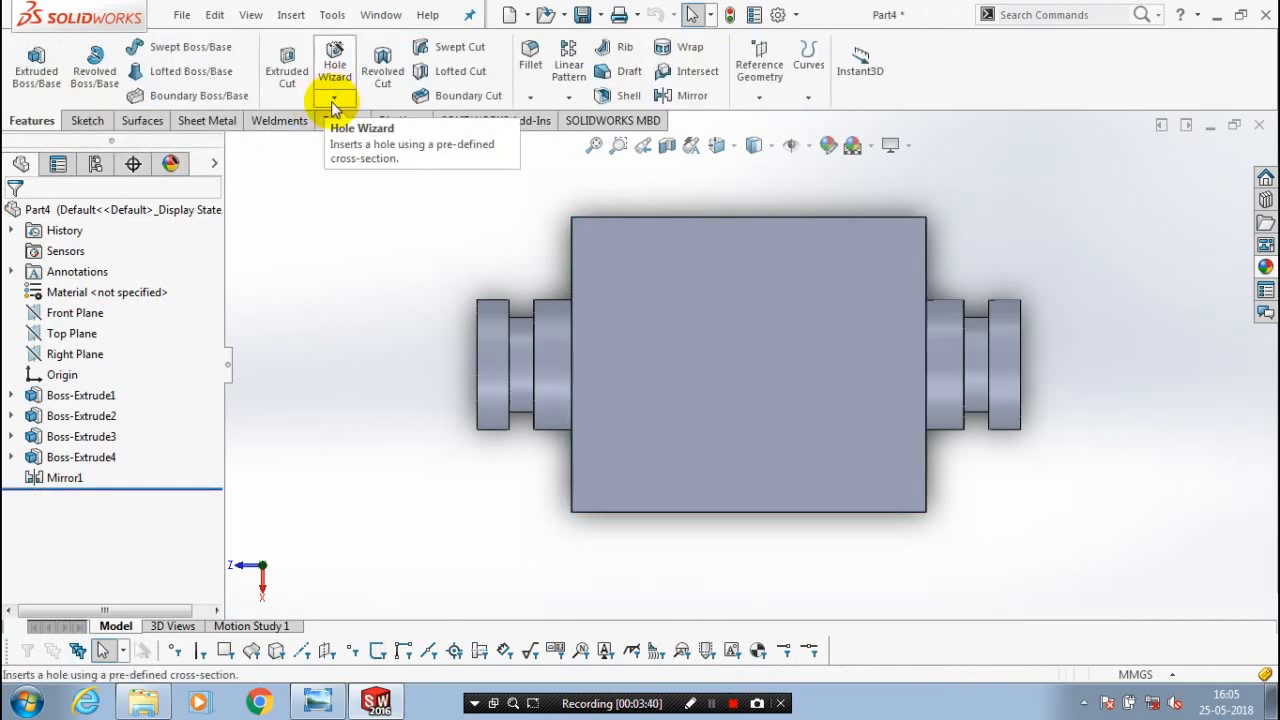
Step: Start a Hole Wizard counterbore hole with custom sizing and set its through-hole diameter to 52 mm
left_click(335, 99)
left_click(345, 123)
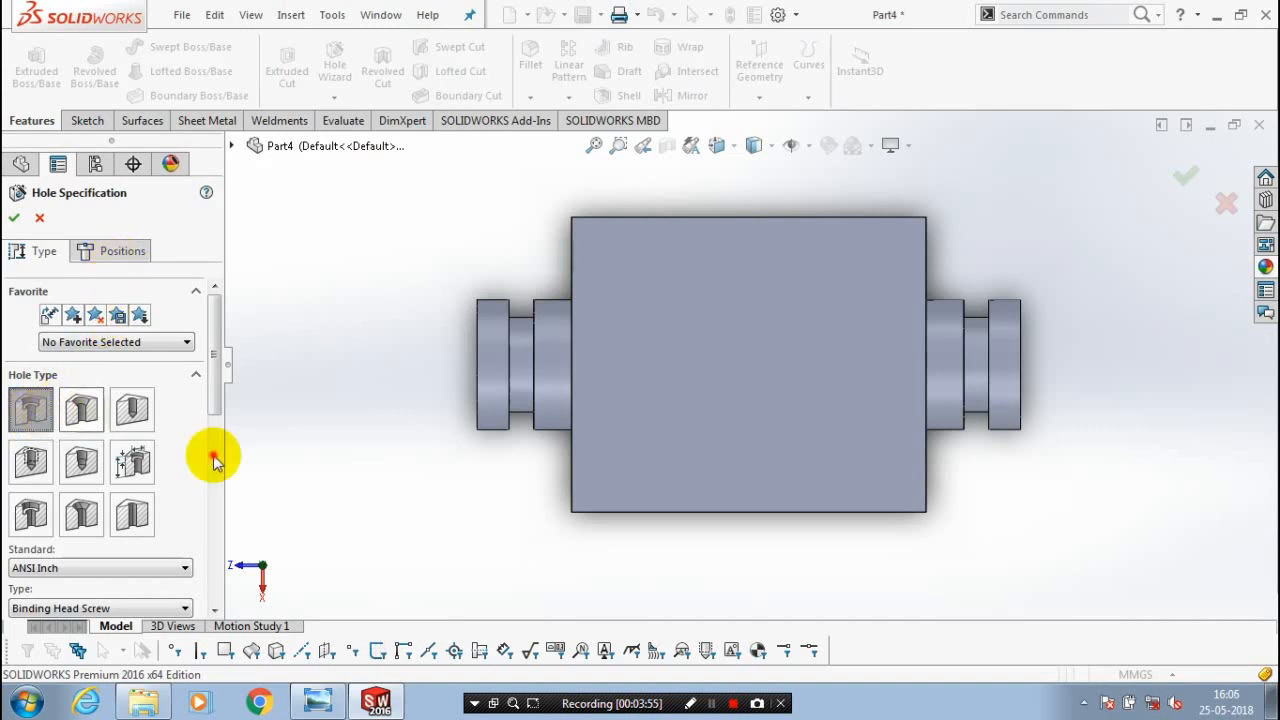
scroll(213, 460, "down", 6)
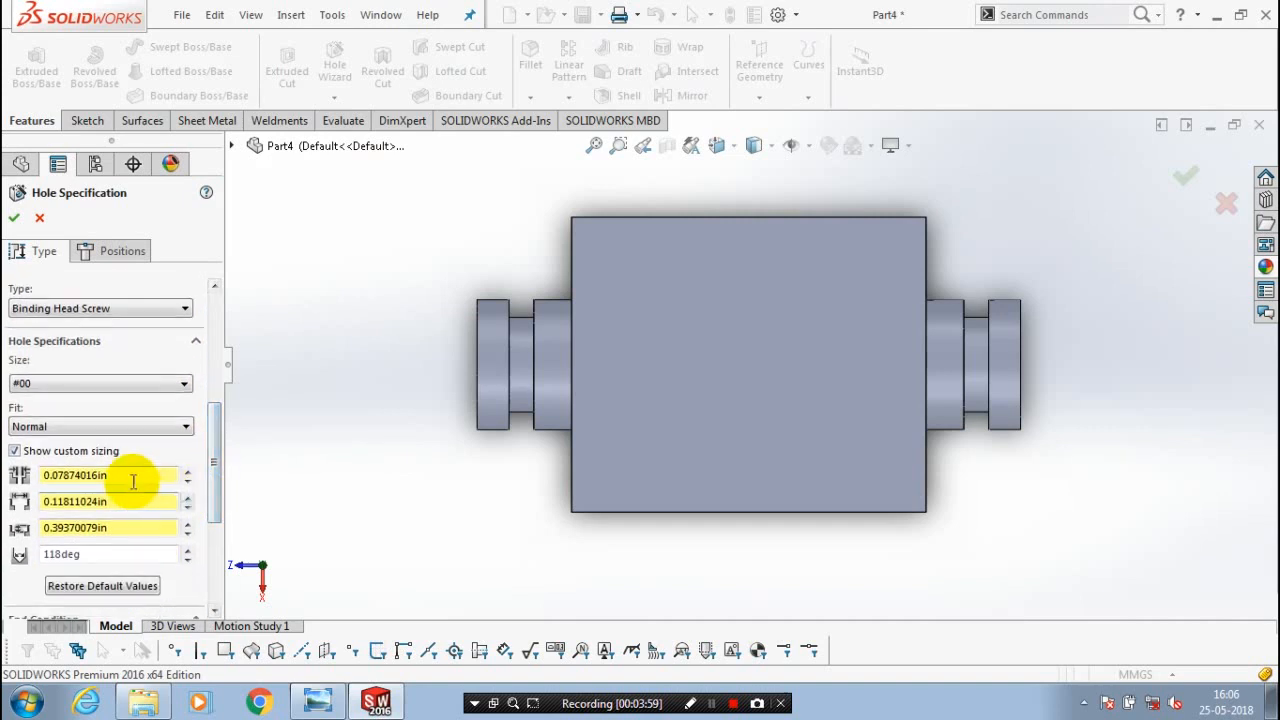
left_click_drag(133, 481, 45, 477)
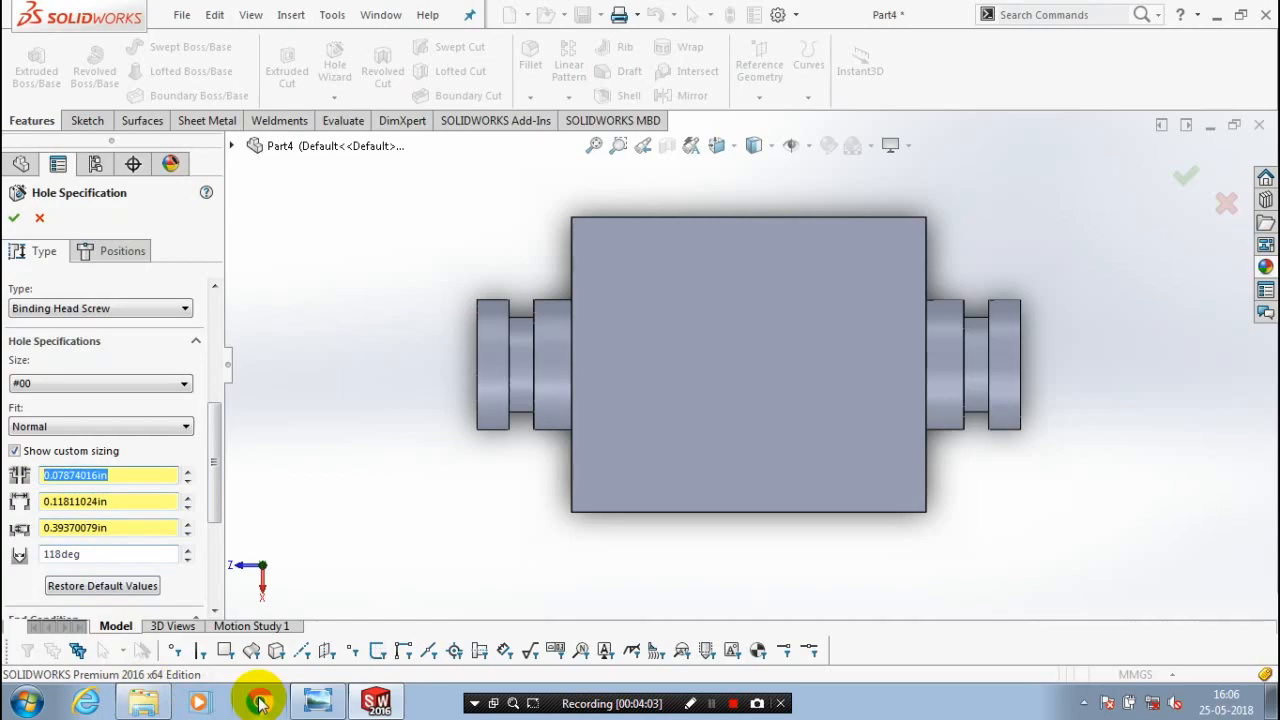
left_click(318, 702)
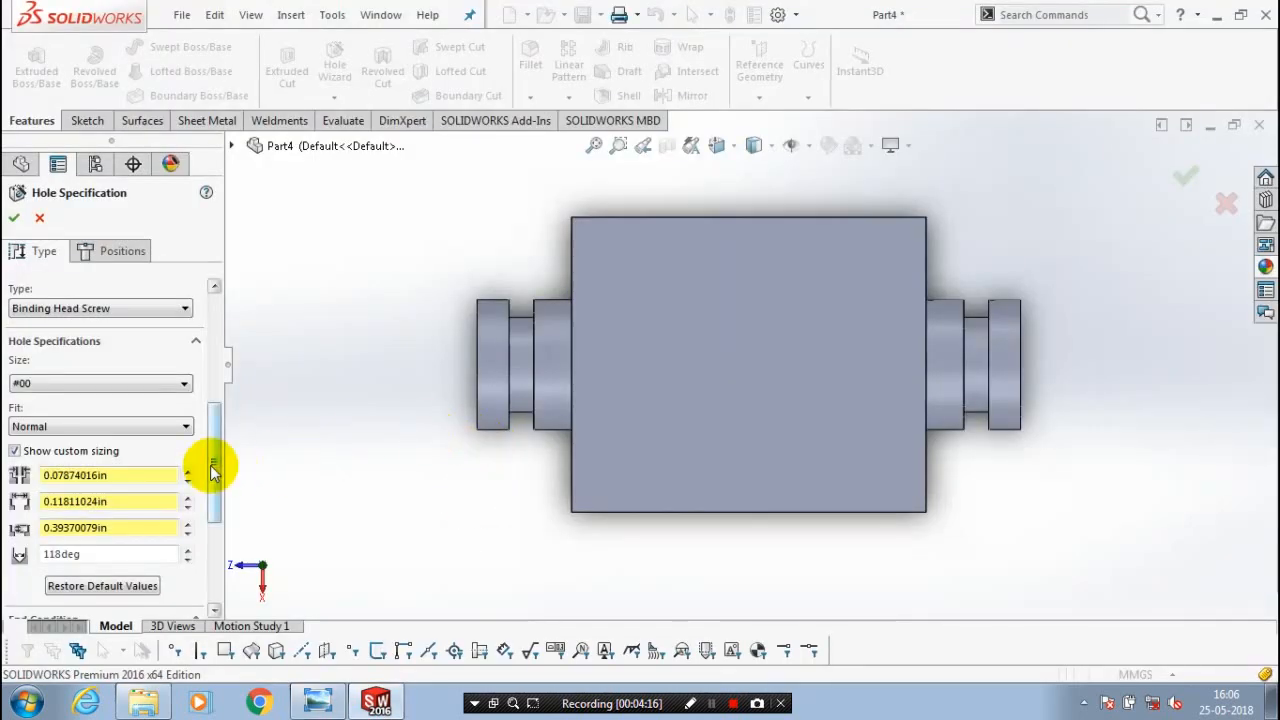
double_click(110, 475)
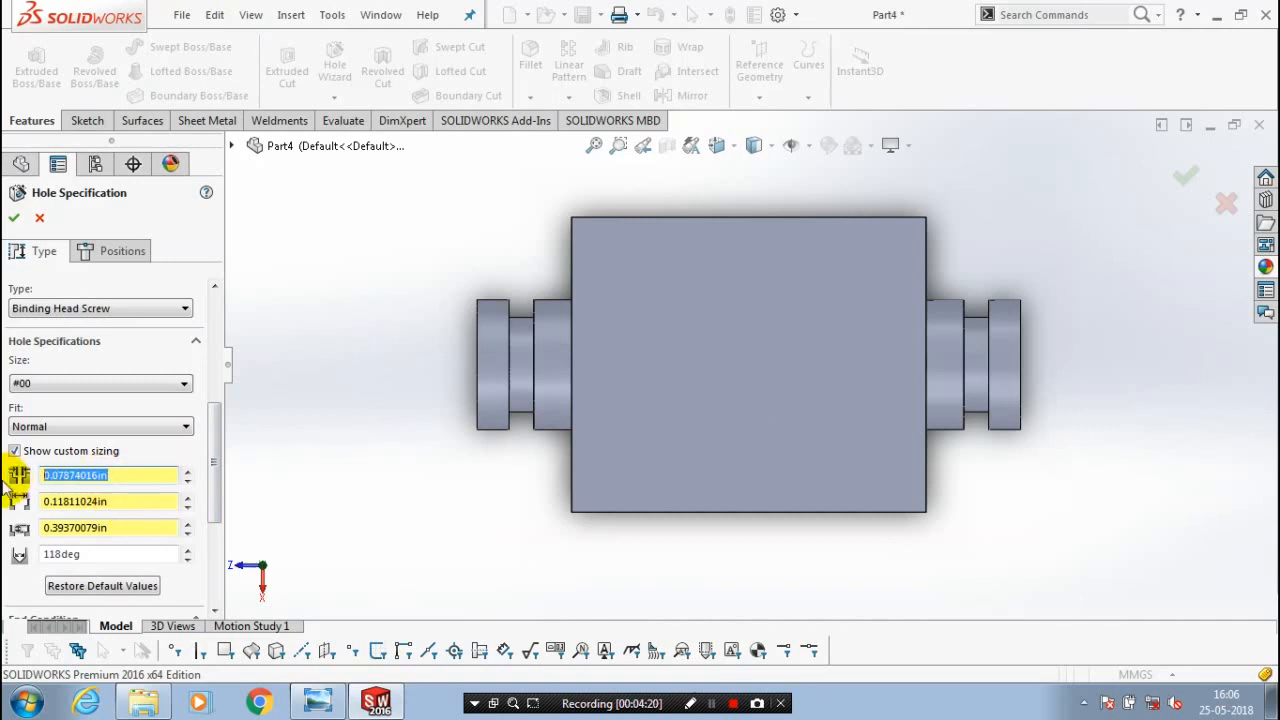
type("52")
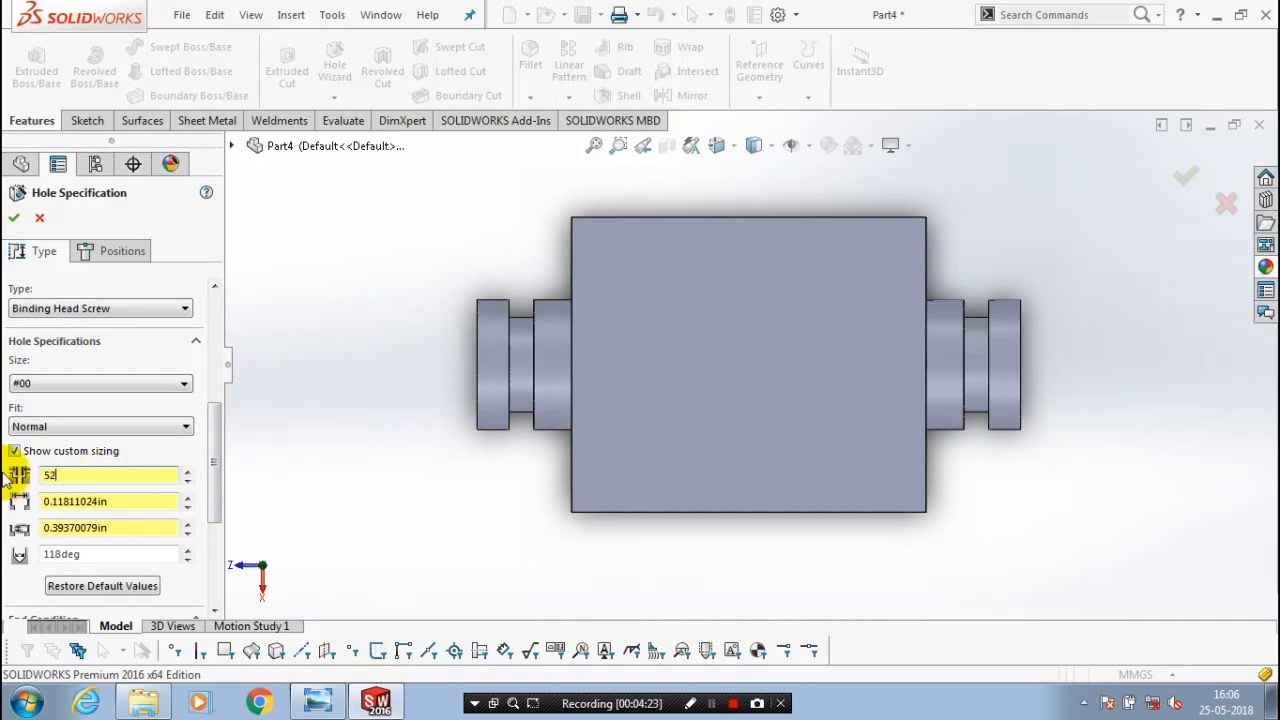
type("mm")
Step: Set the counterbore diameter to 90 mm and the counterbore depth to 5 mm
left_click_drag(130, 501, 40, 501)
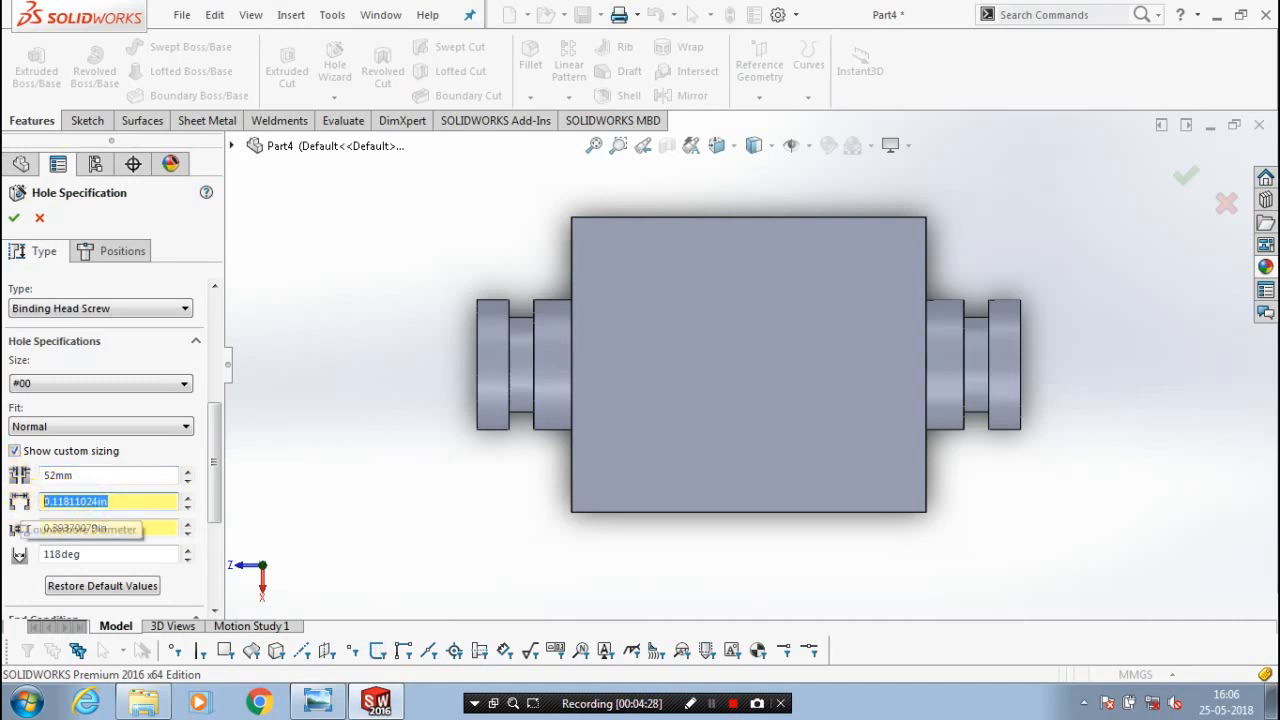
type("90mm")
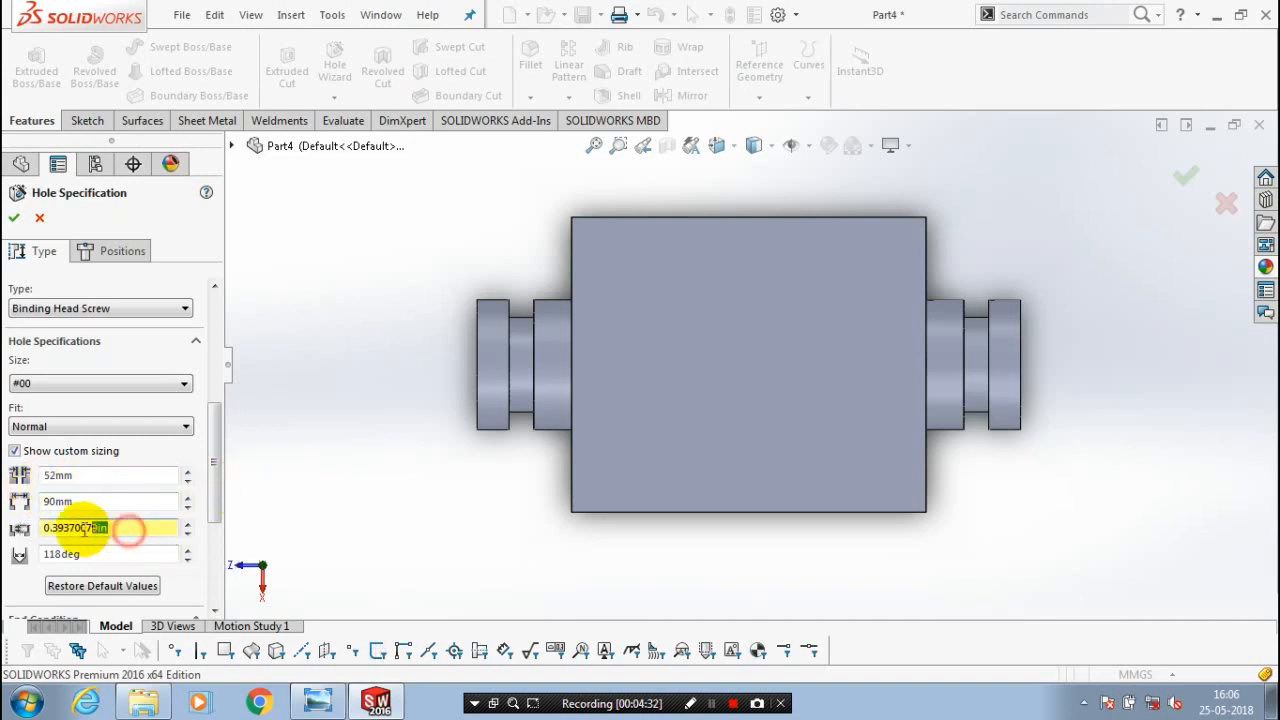
left_click_drag(129, 527, 23, 531)
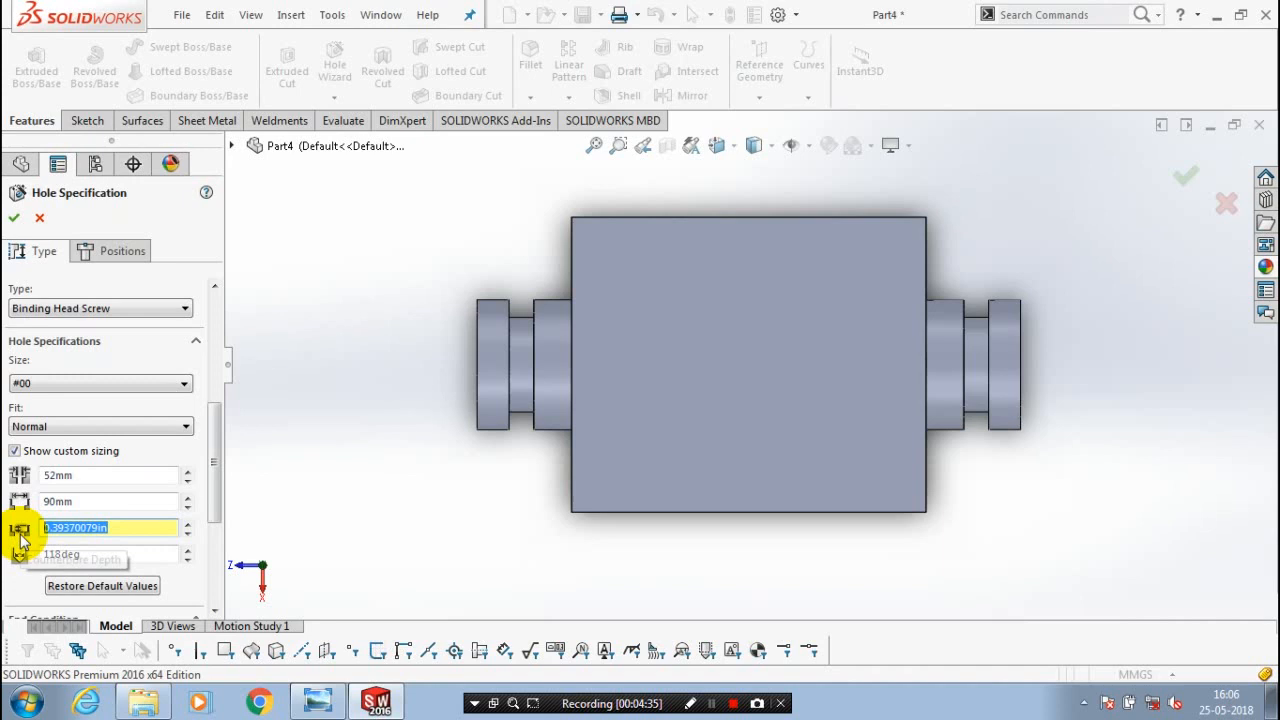
type("5mm")
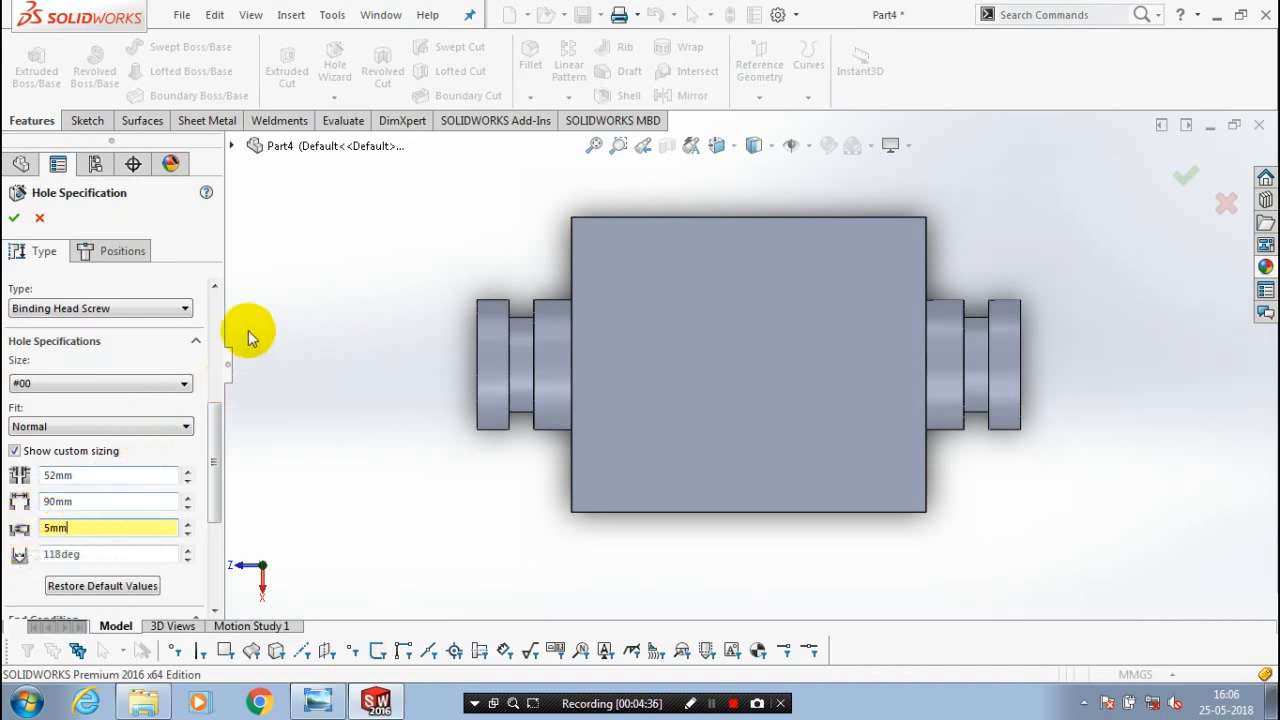
Step: Place the counterbore hole at the origin on the block's top face and create it with a Through All end condition
left_click(114, 254)
left_click(755, 364)
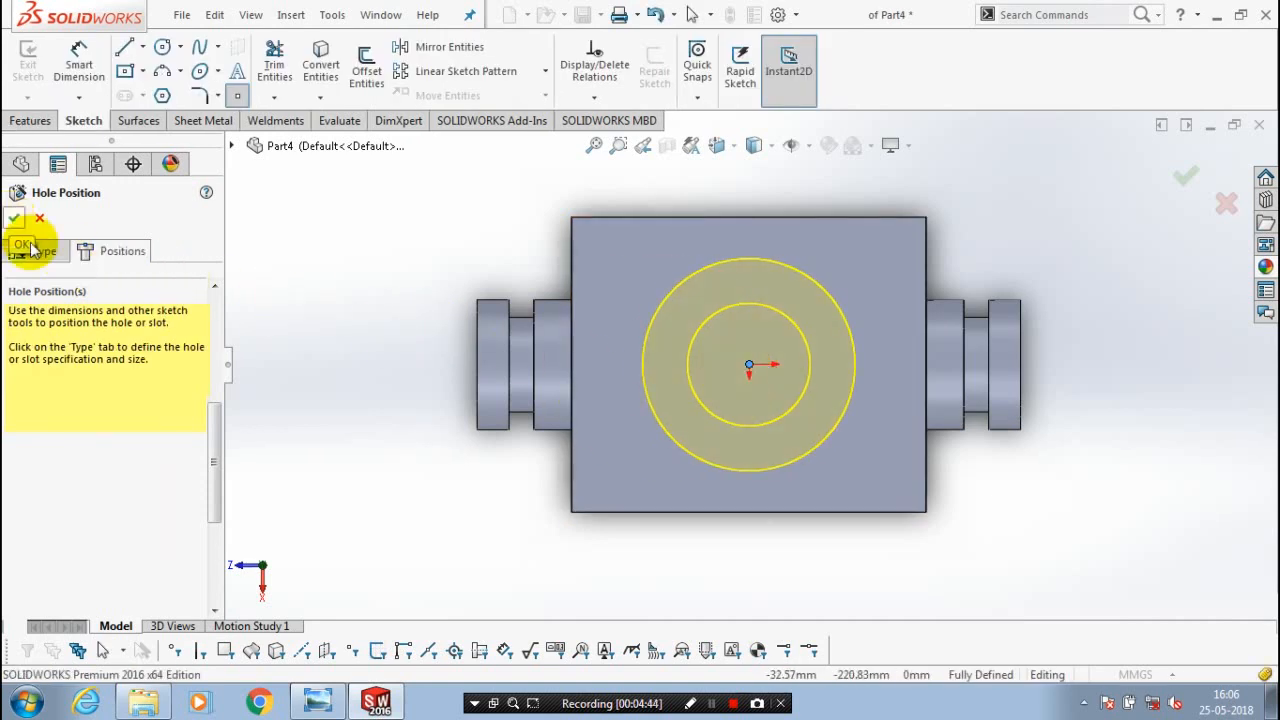
middle_click_drag(380, 414, 353, 121)
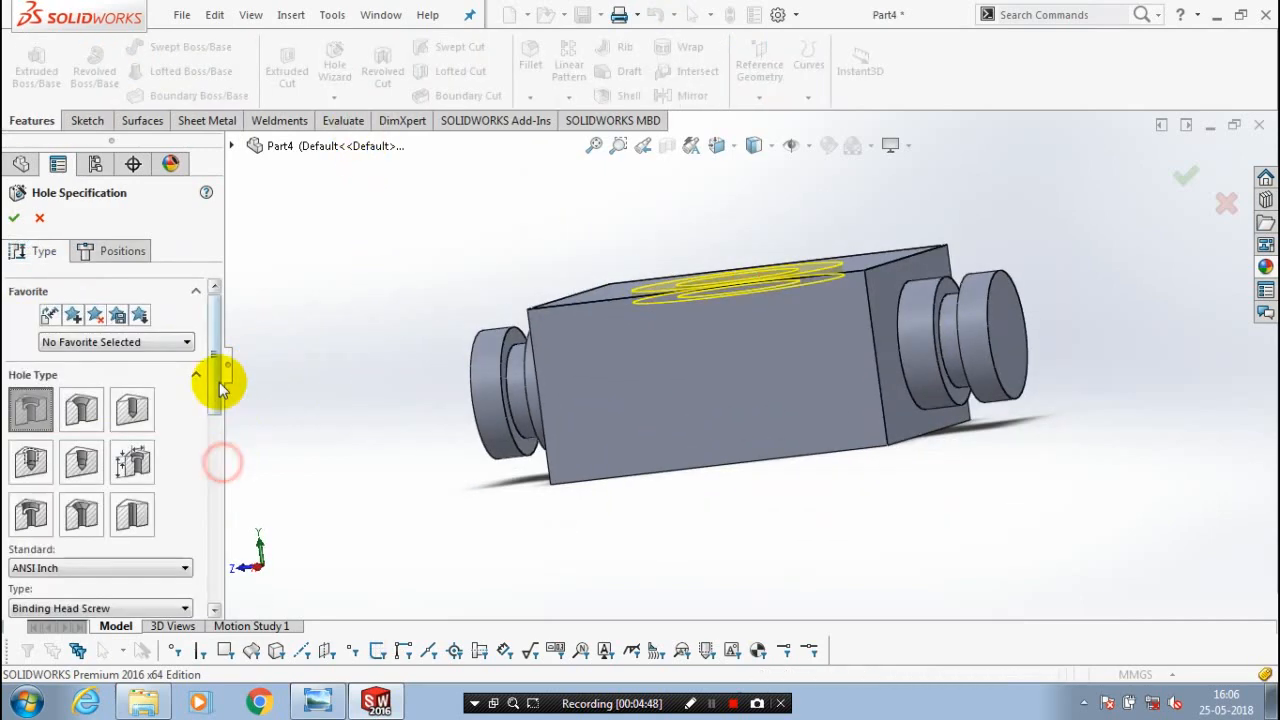
left_click_drag(216, 381, 218, 515)
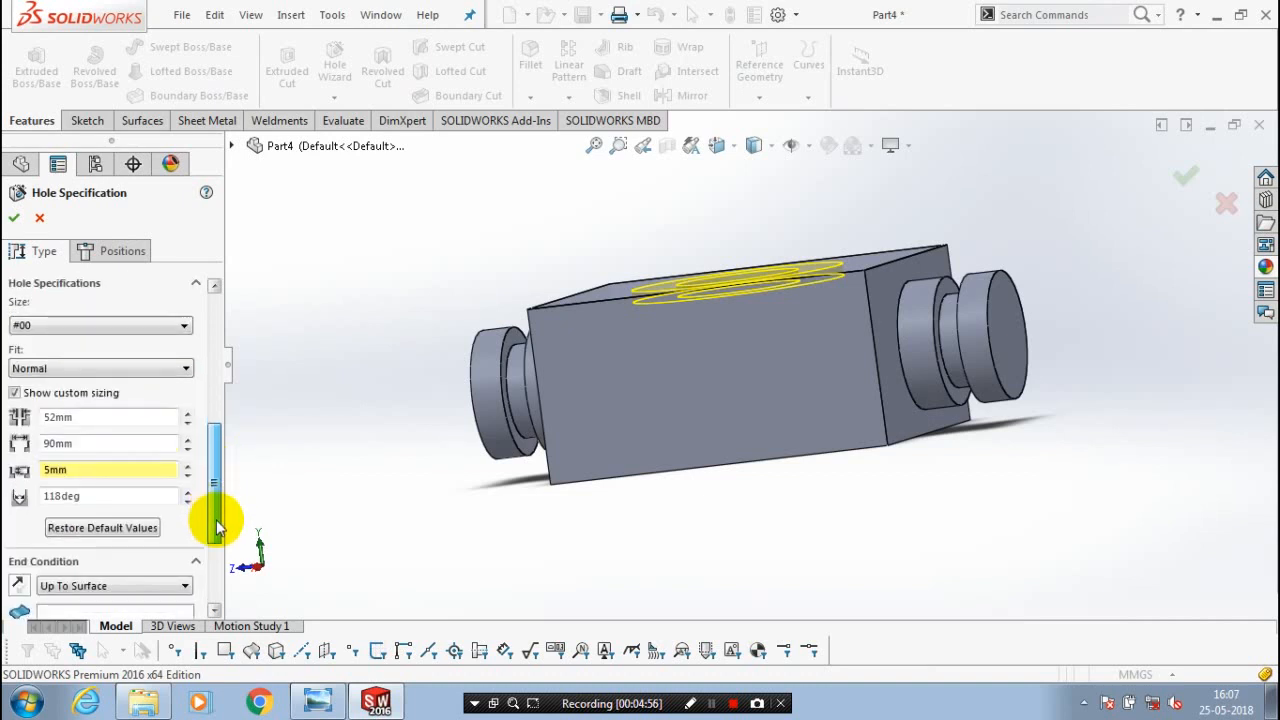
left_click_drag(214, 516, 208, 566)
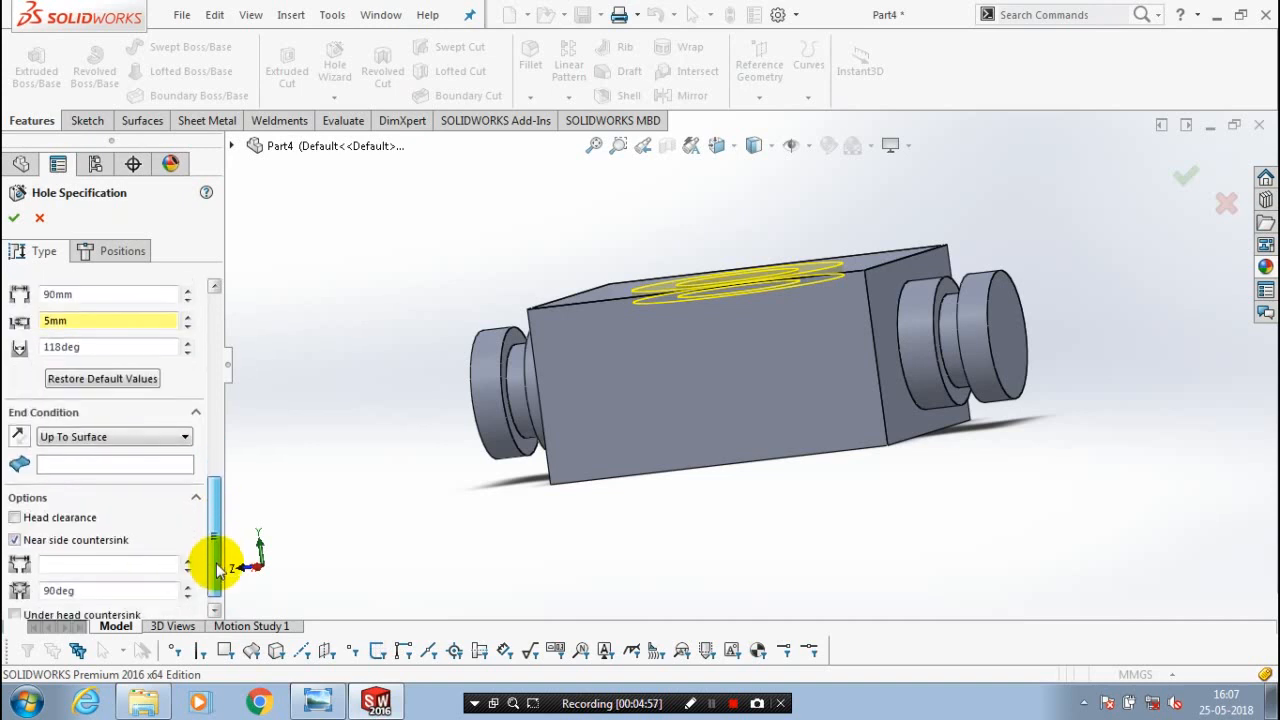
left_click(172, 437)
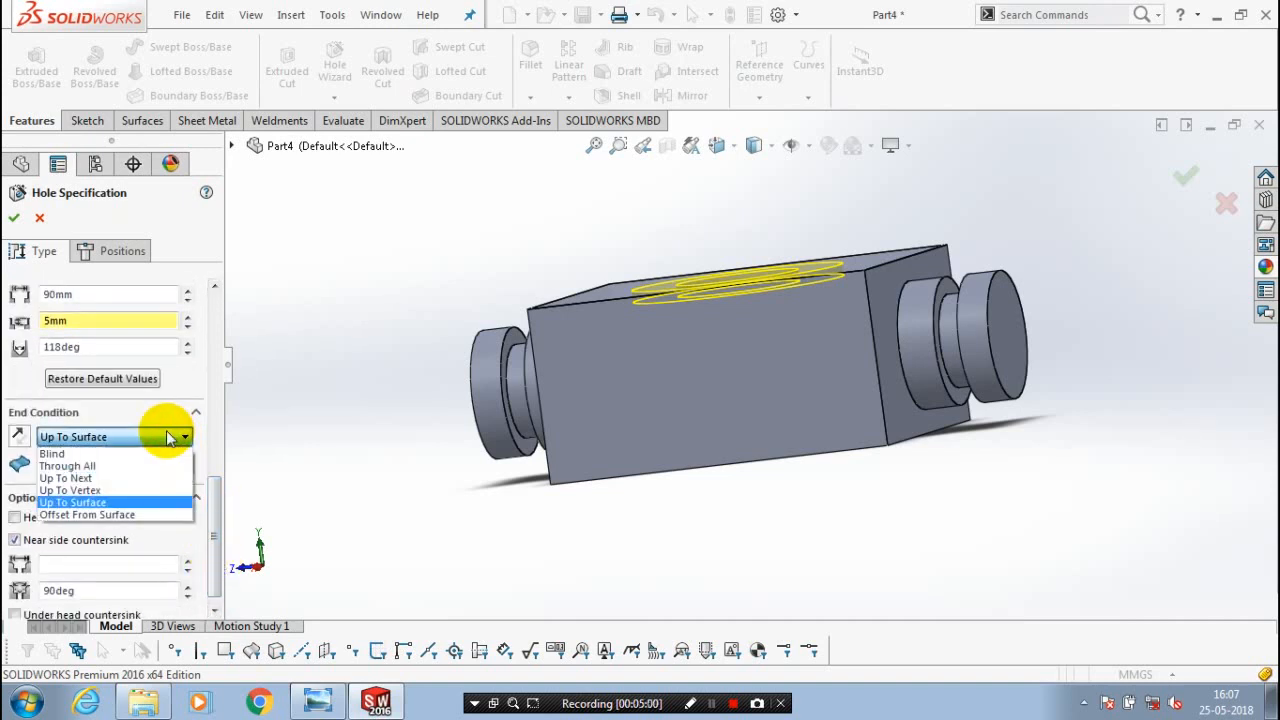
left_click(143, 466)
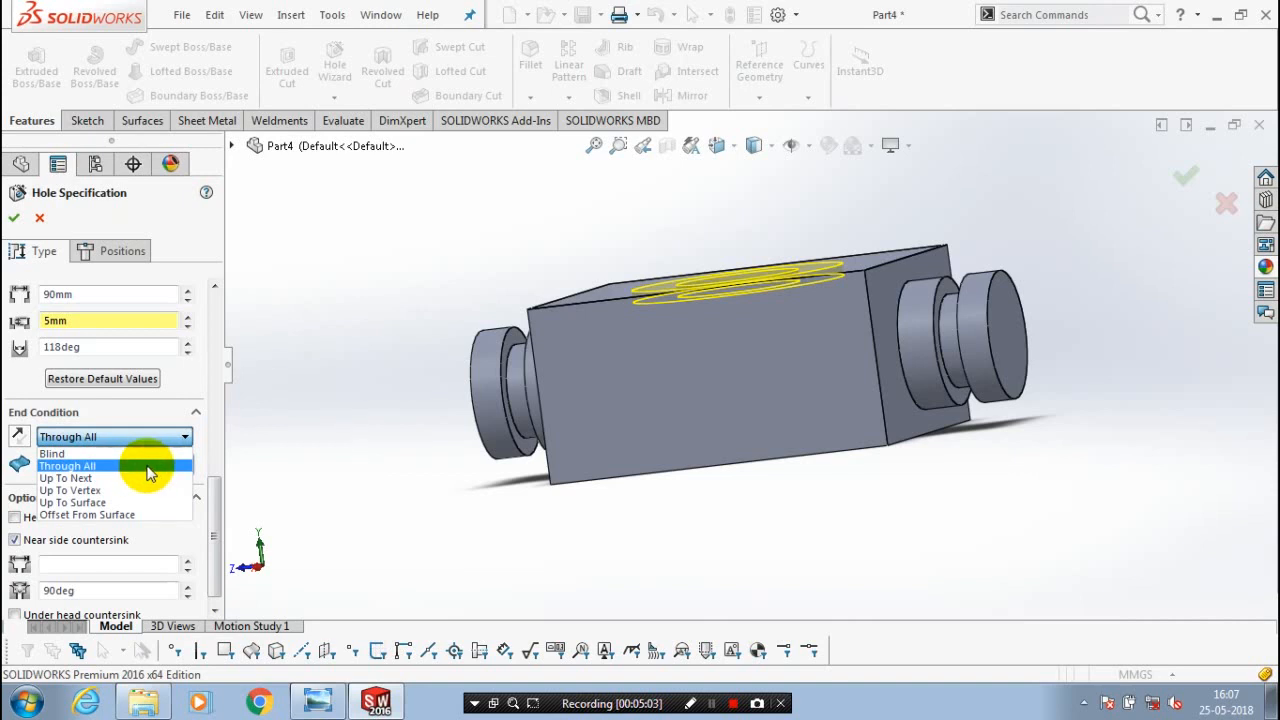
left_click(146, 466)
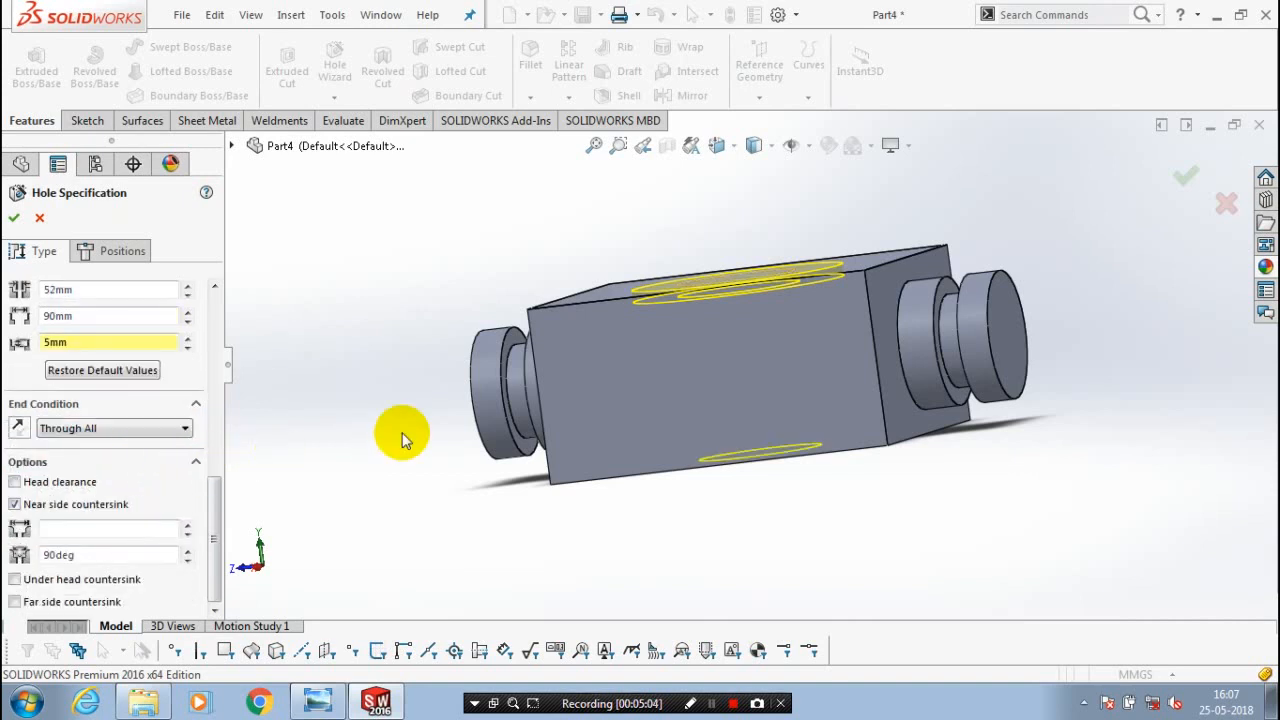
left_click(17, 219)
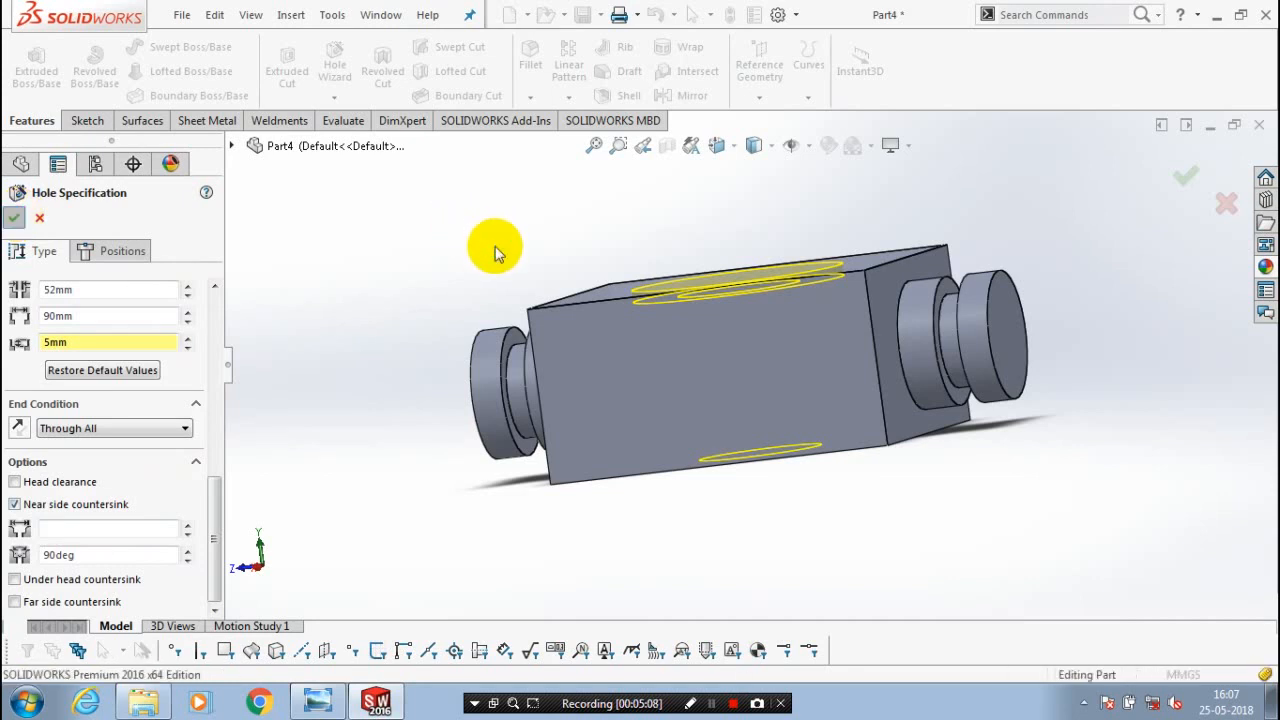
middle_click_drag(494, 251, 980, 290)
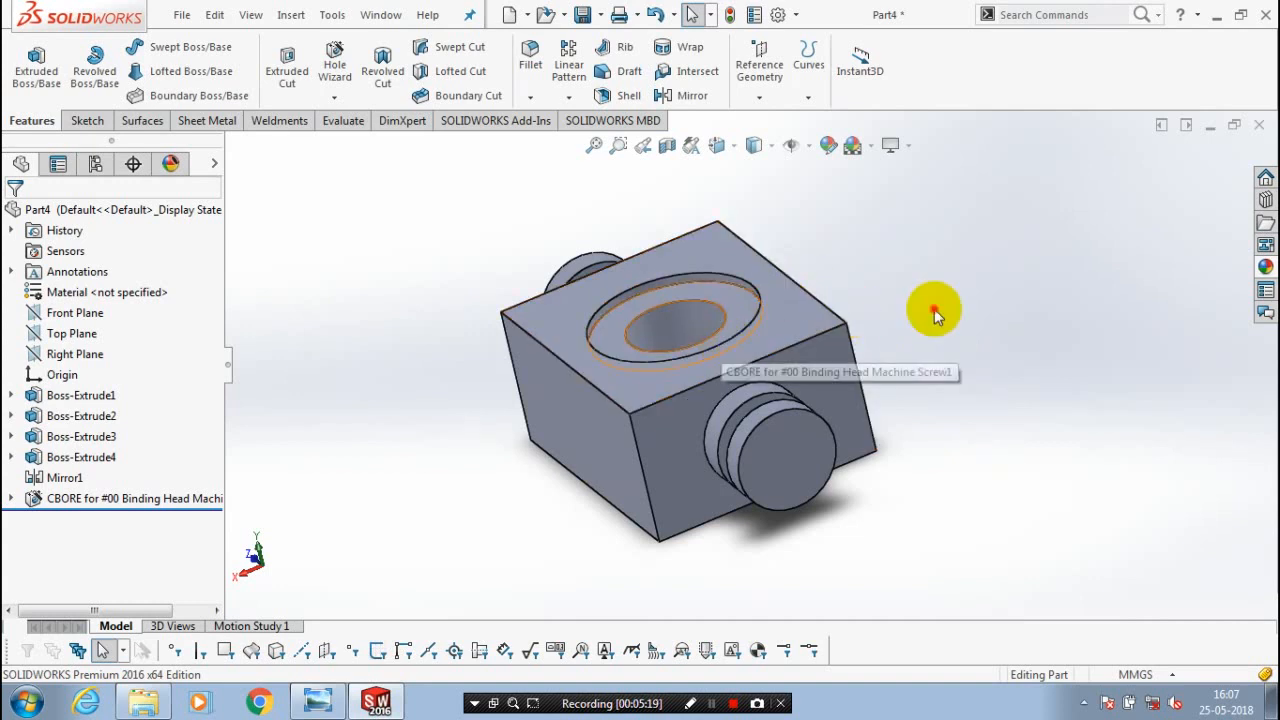
middle_click_drag(934, 310, 894, 312)
scroll(894, 312, "up", 2)
scroll(894, 312, "down", 2)
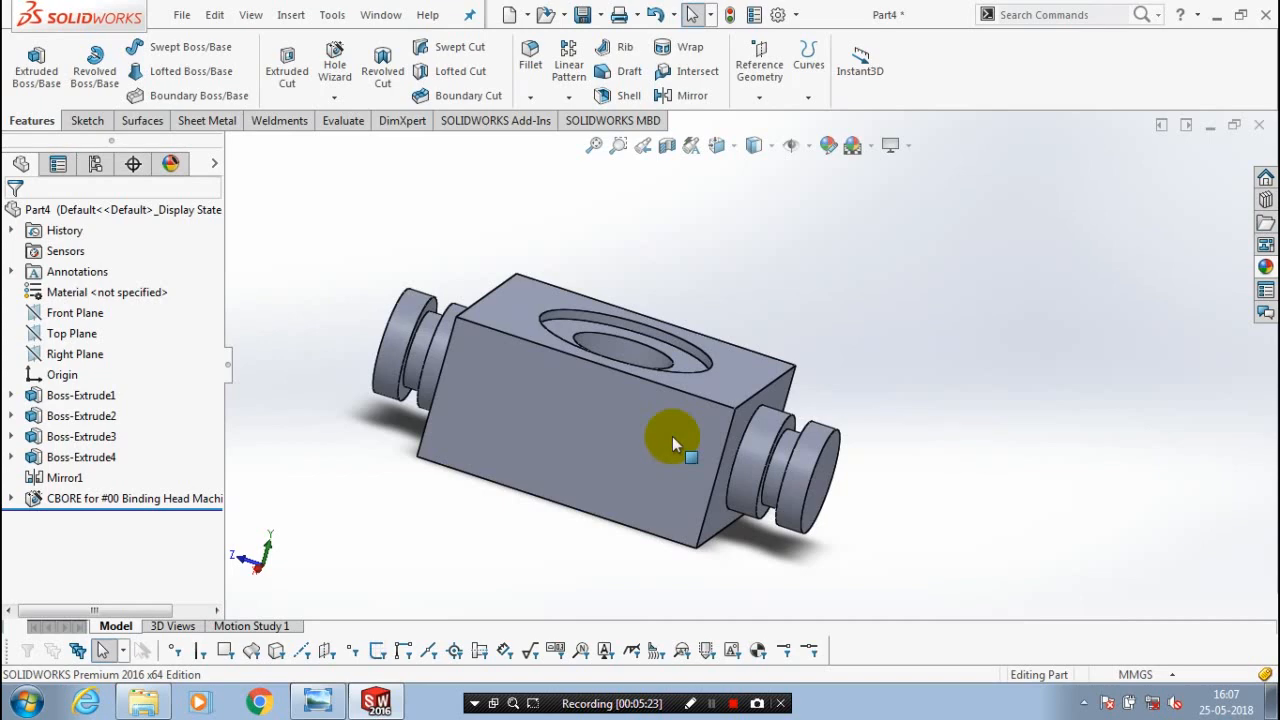
Step: Apply a light red colour from the standard swatches to the whole body
middle_click_drag(672, 436, 586, 500)
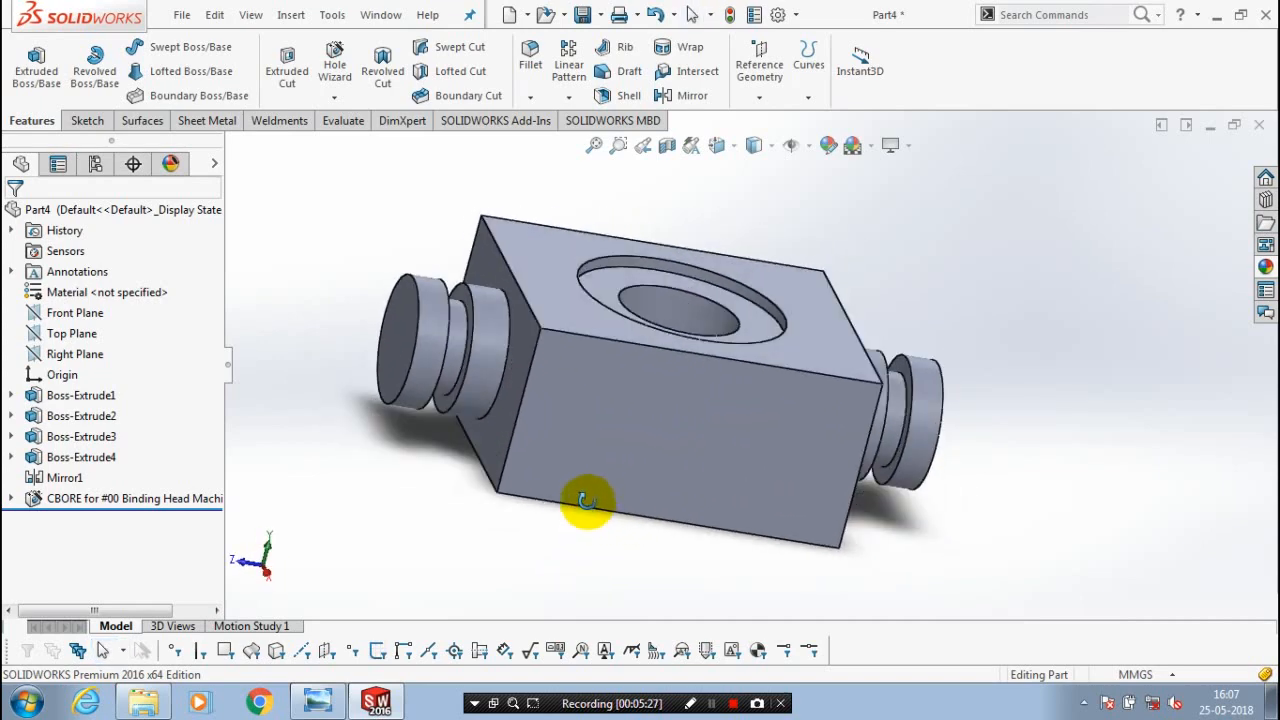
right_click(664, 419)
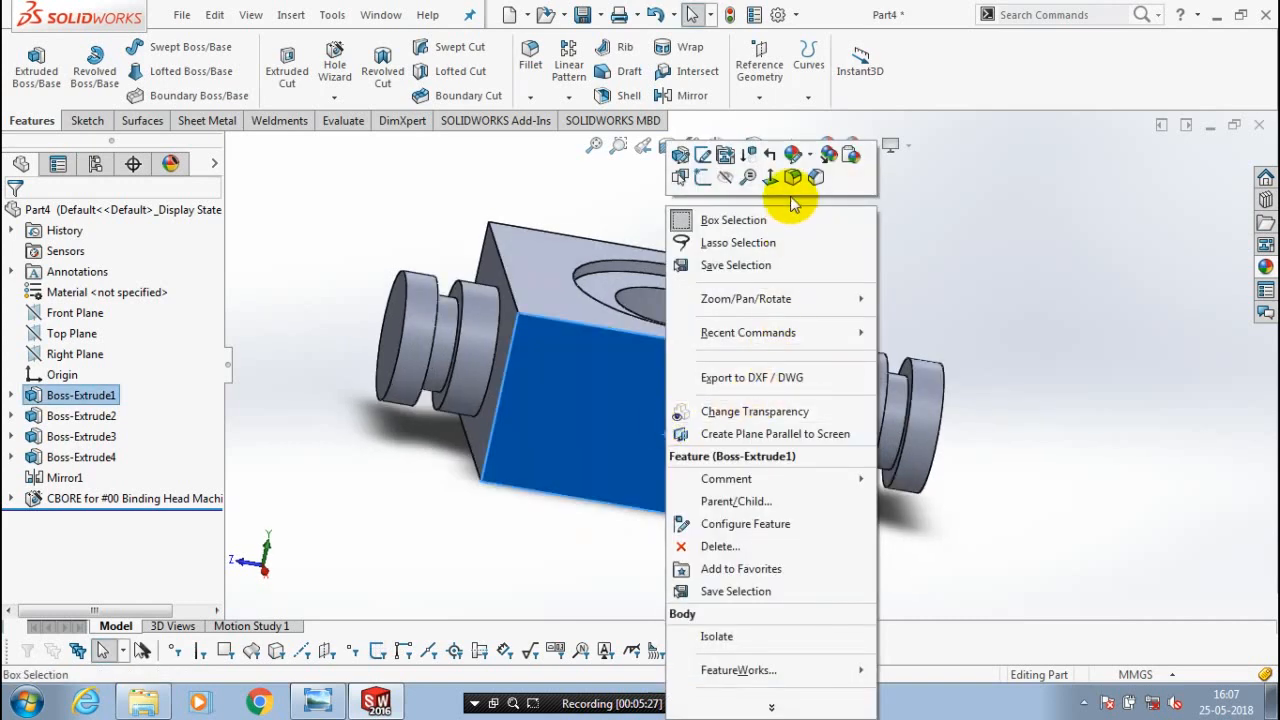
left_click(810, 158)
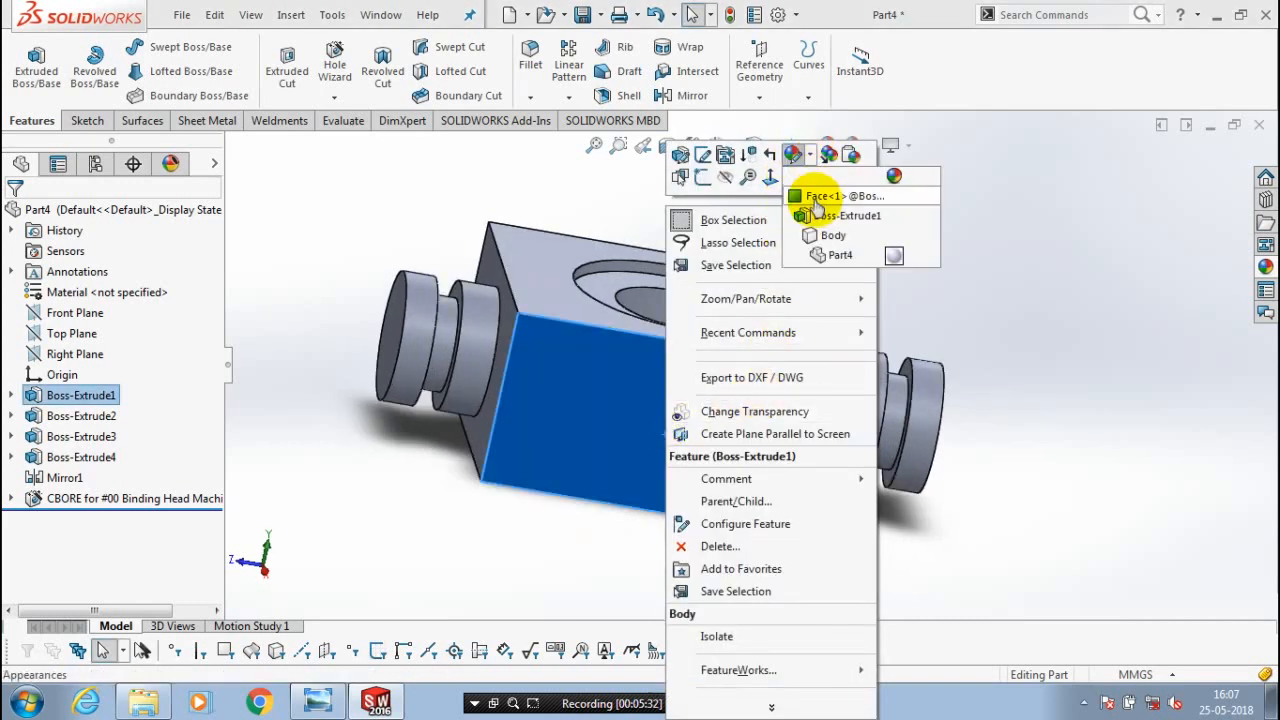
left_click(832, 237)
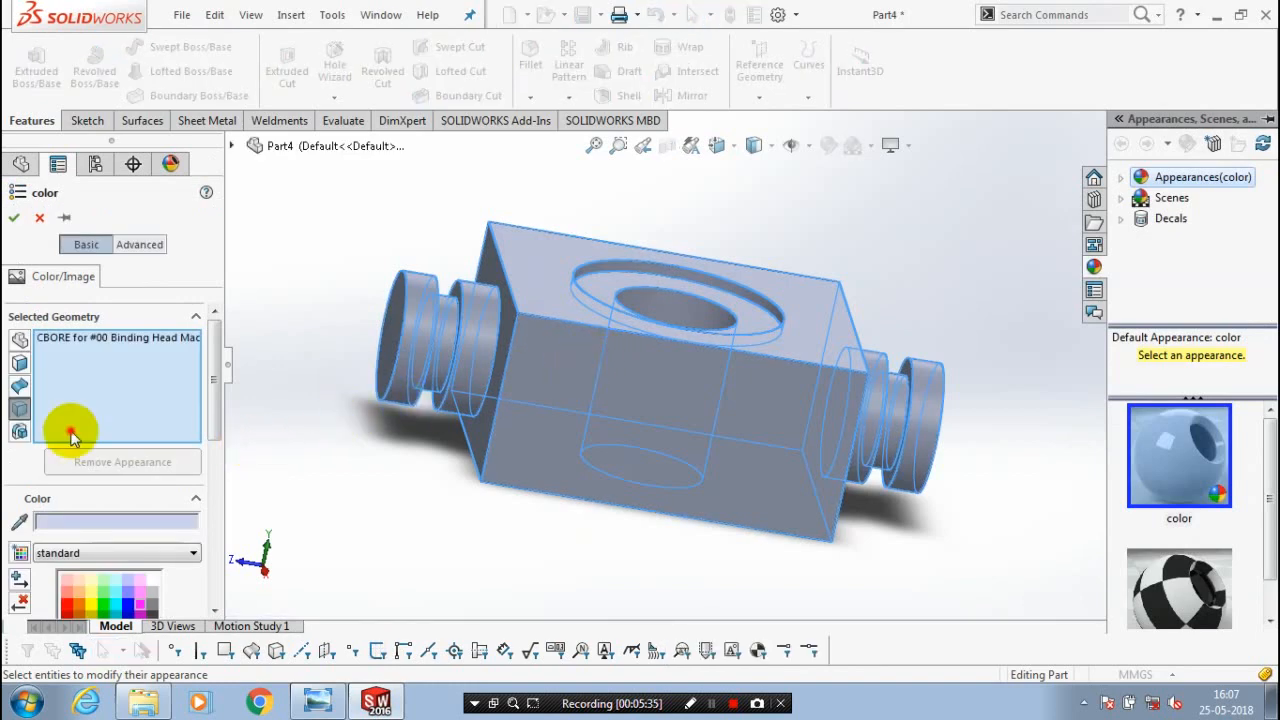
scroll(70, 435, "down", 3)
left_click(66, 430)
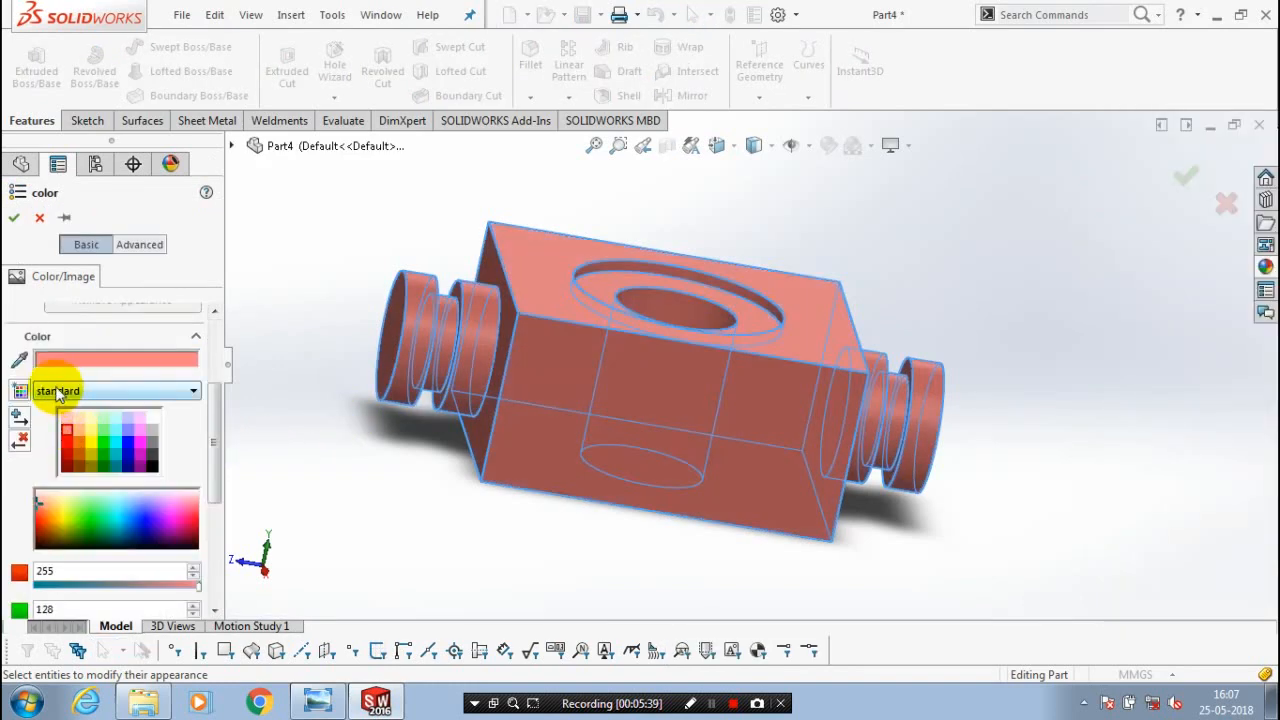
left_click(16, 217)
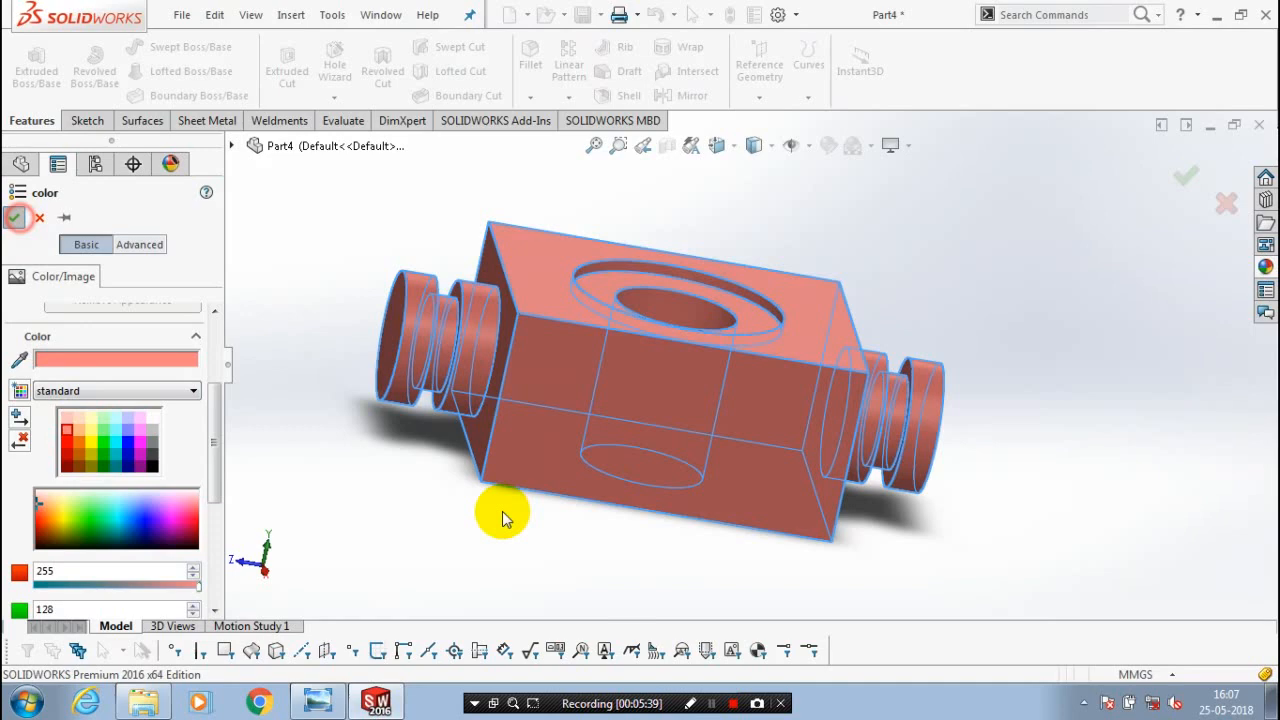
middle_click_drag(502, 511, 785, 540)
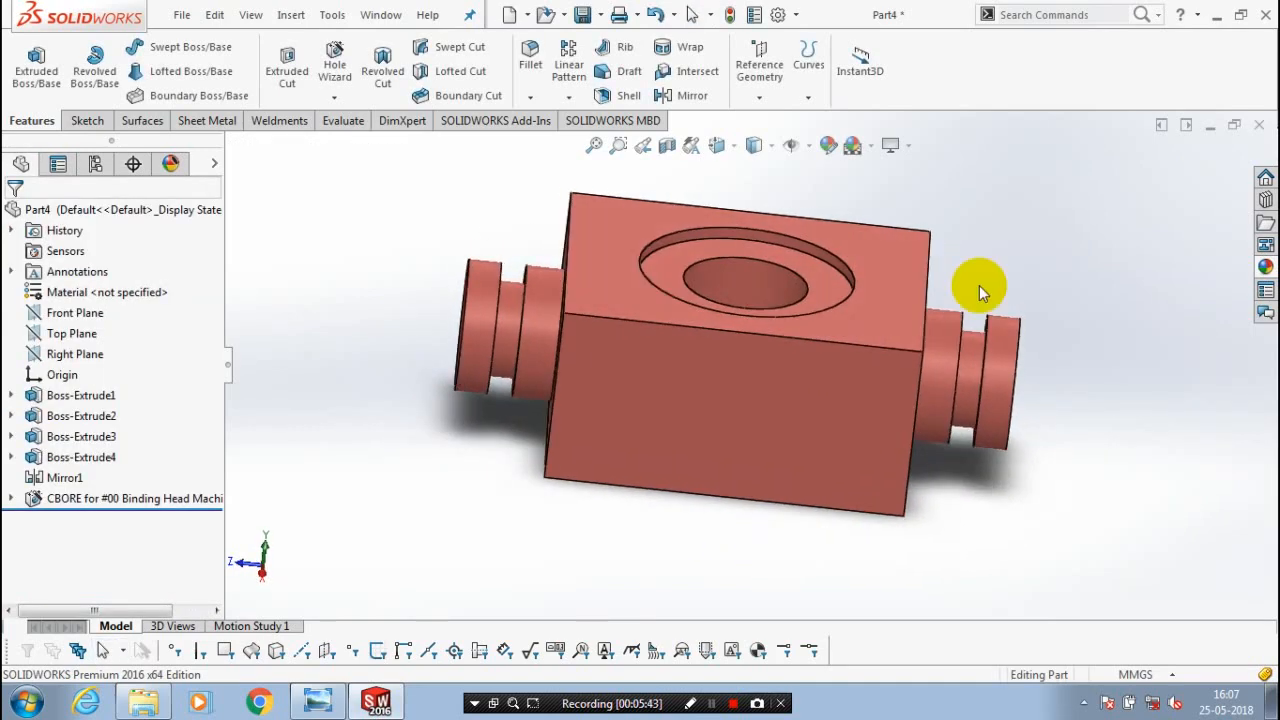
middle_click_drag(829, 471, 760, 432)
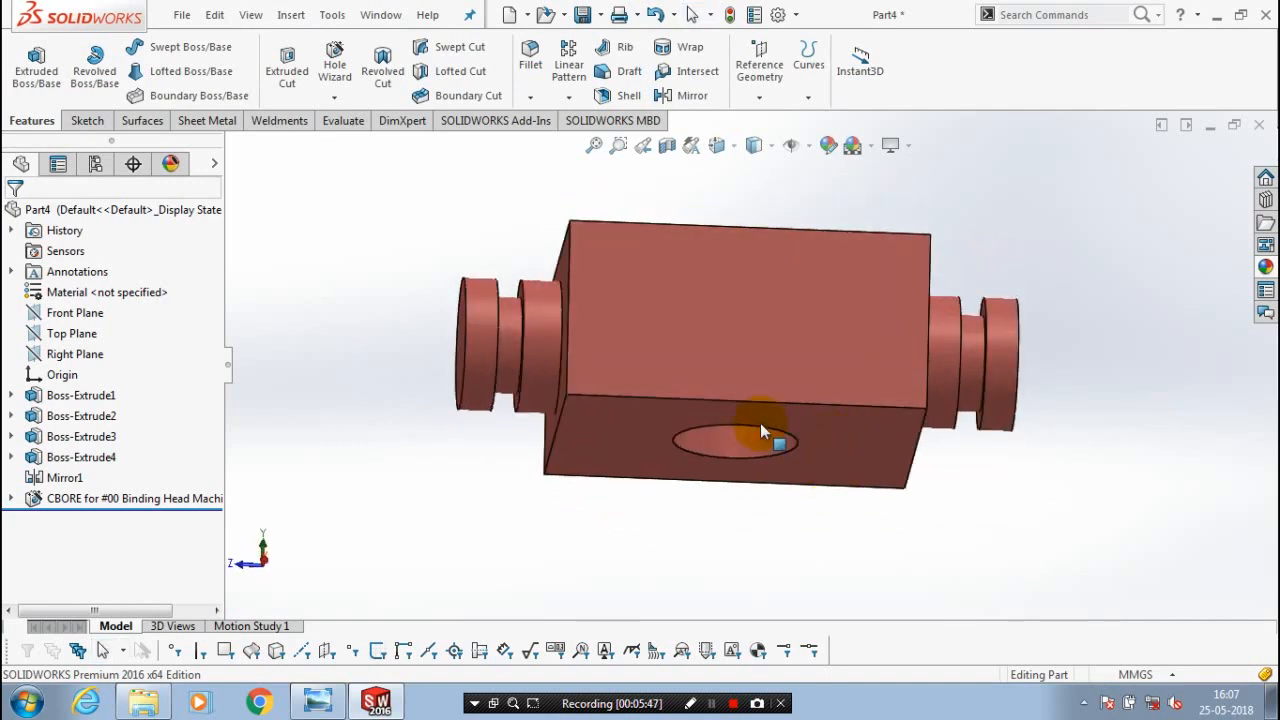
key("ctrl+7")
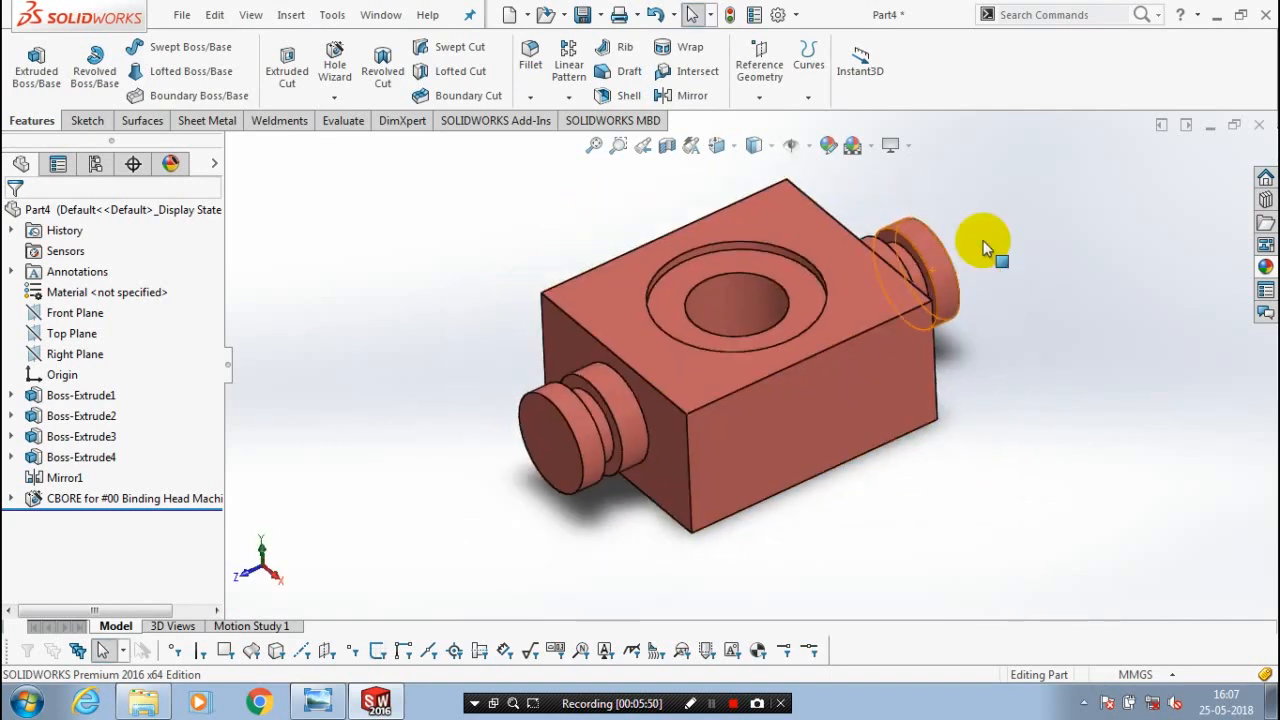
Step: Save the part to the Desktop under the file name "cross head block", using the Part (*.prt;*.sldprt) file type
left_click(182, 16)
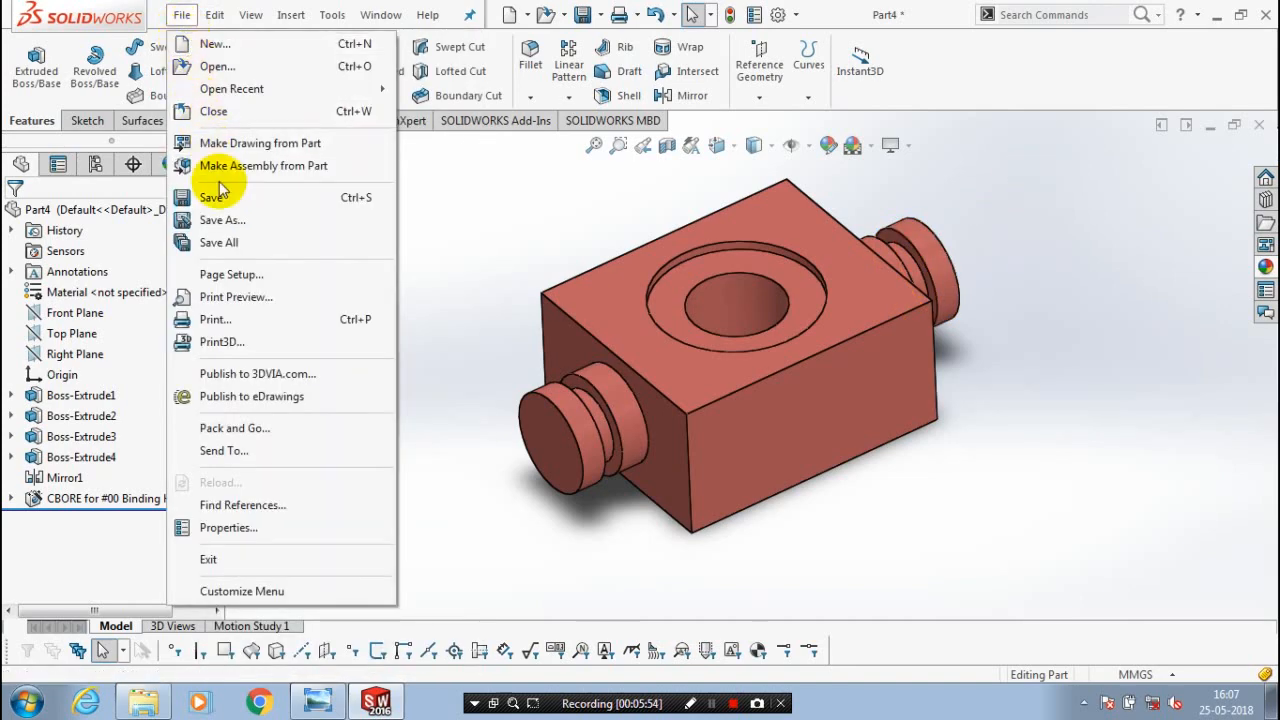
left_click(222, 220)
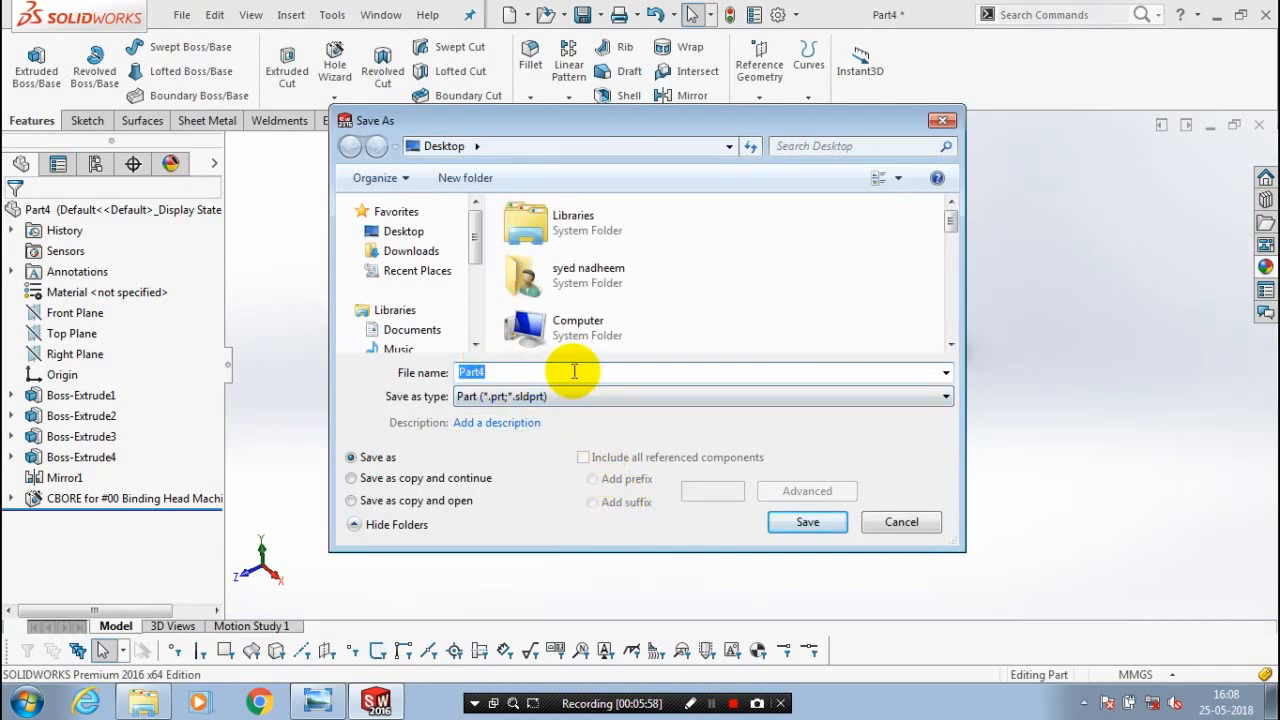
type("crss")
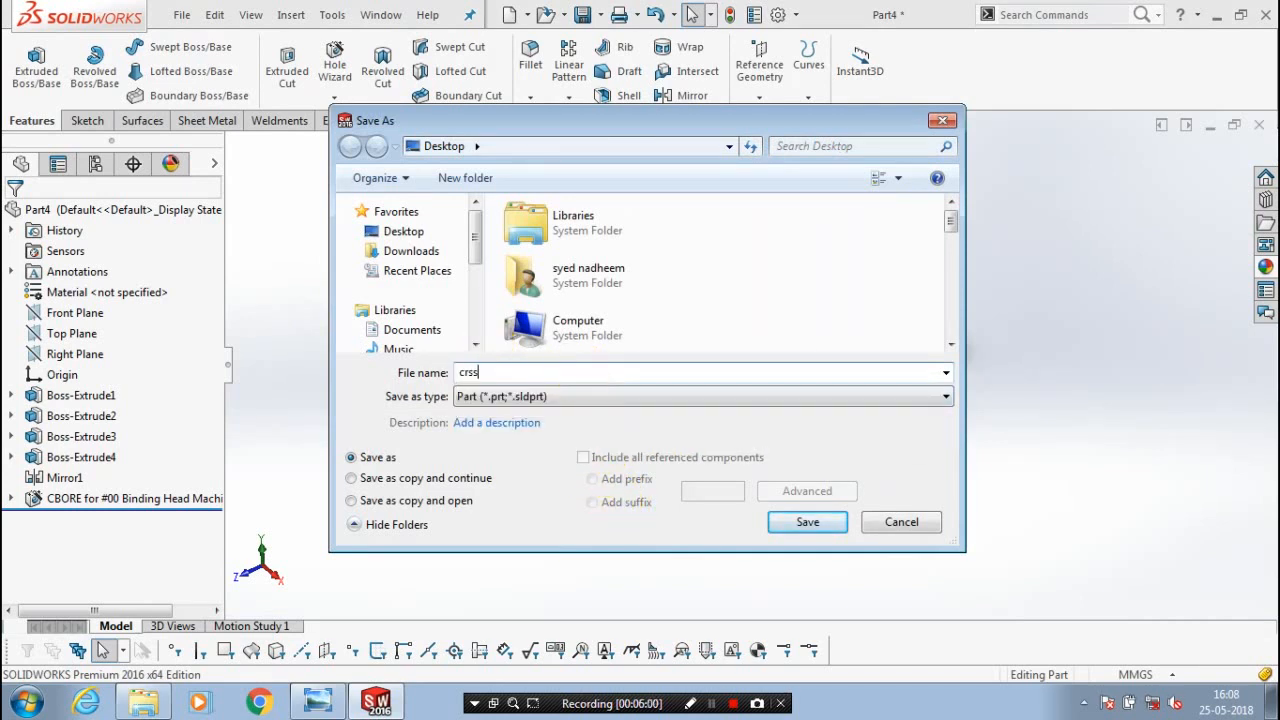
key("BackSpace")
key("BackSpace")
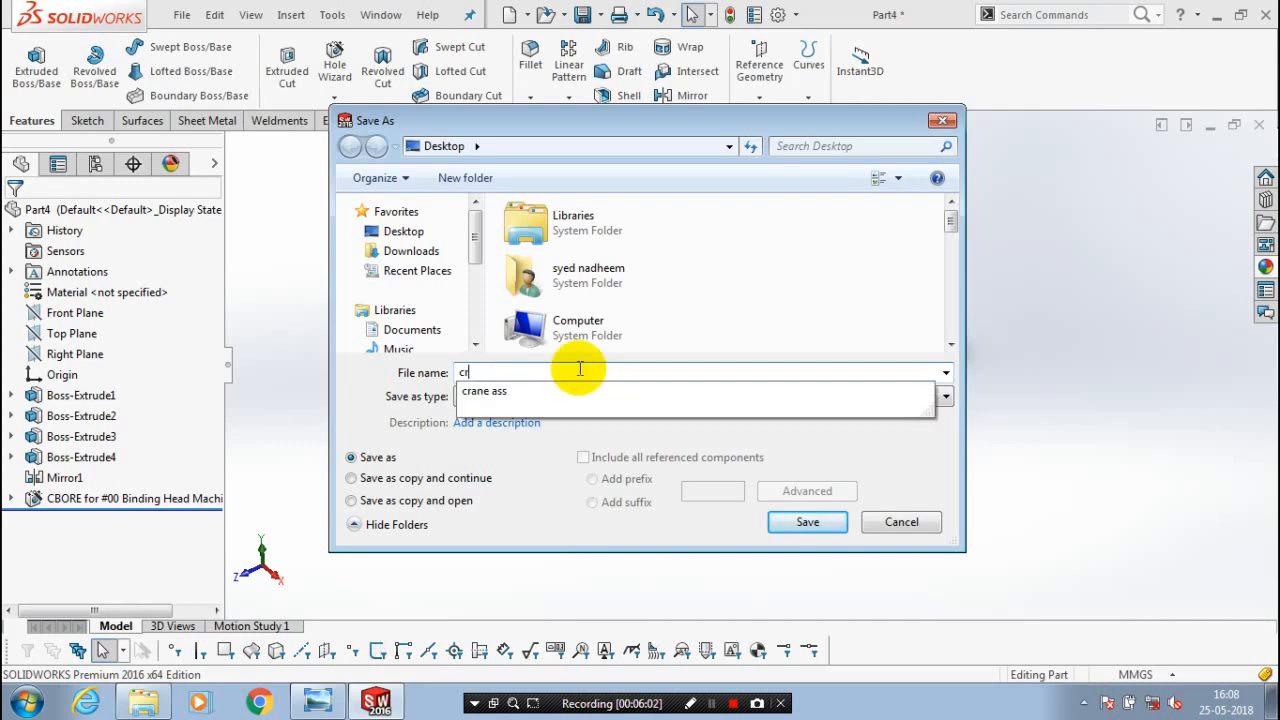
type("os")
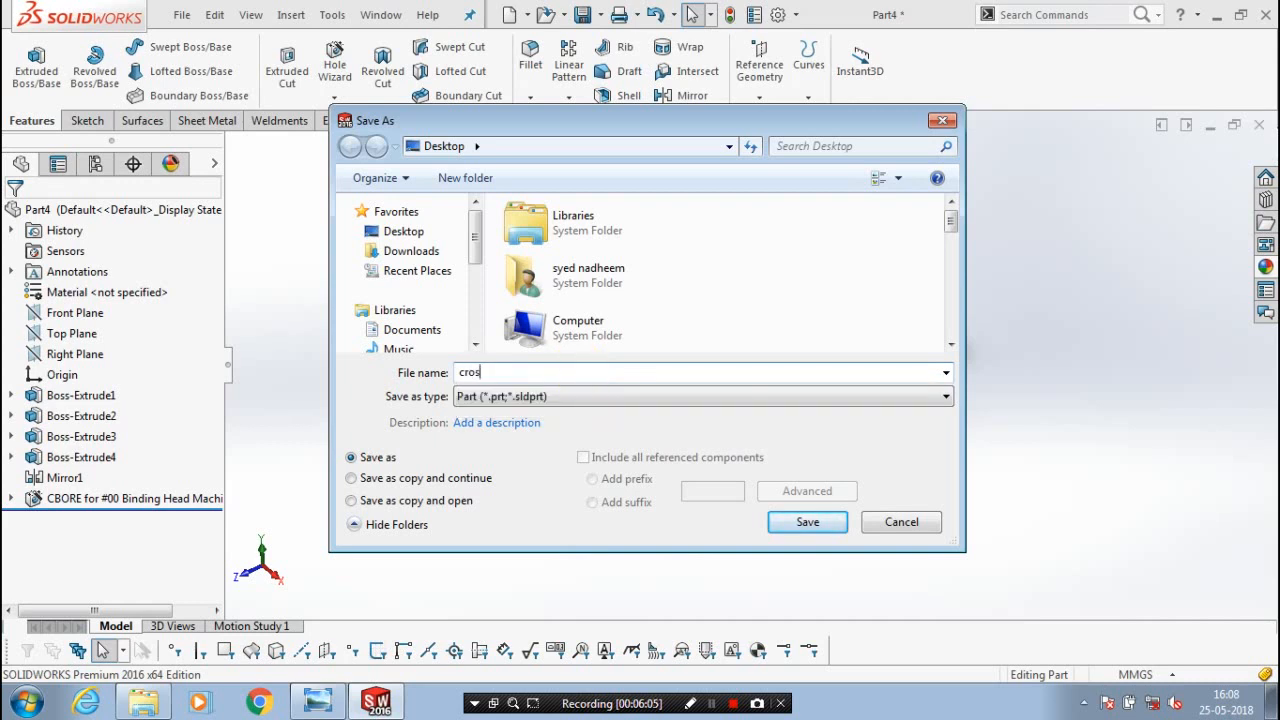
type("s head")
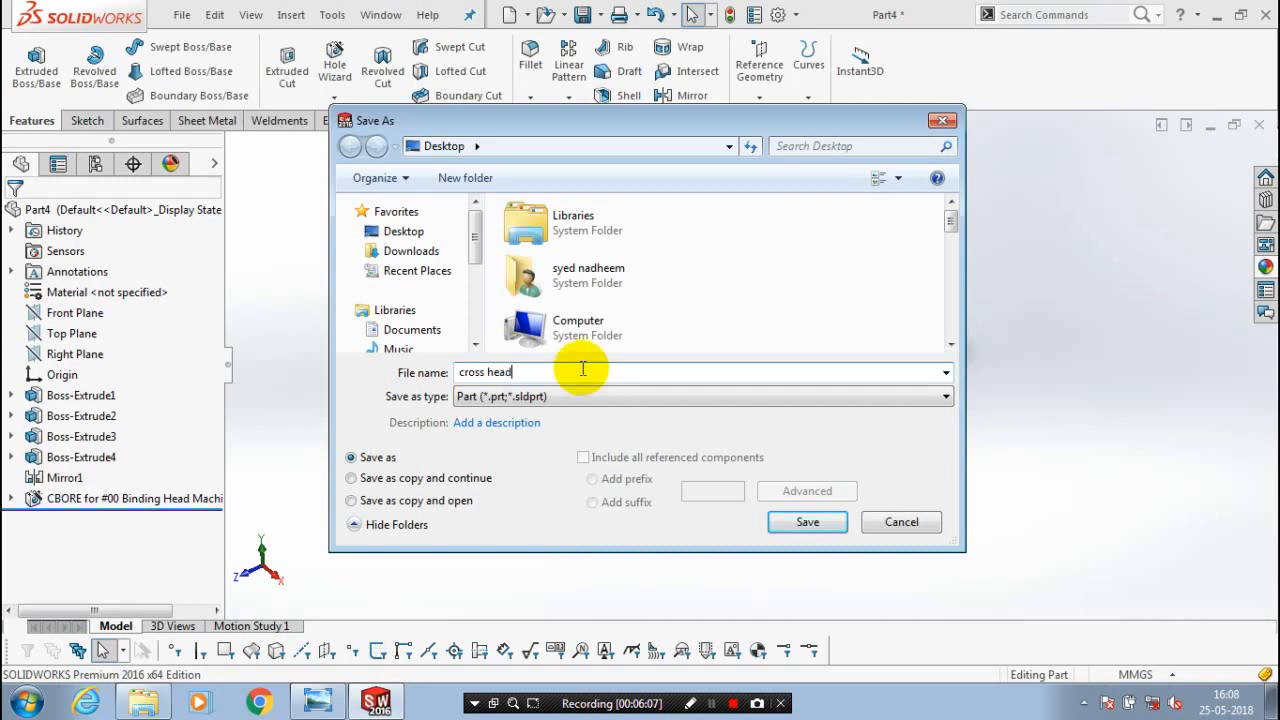
type(" block")
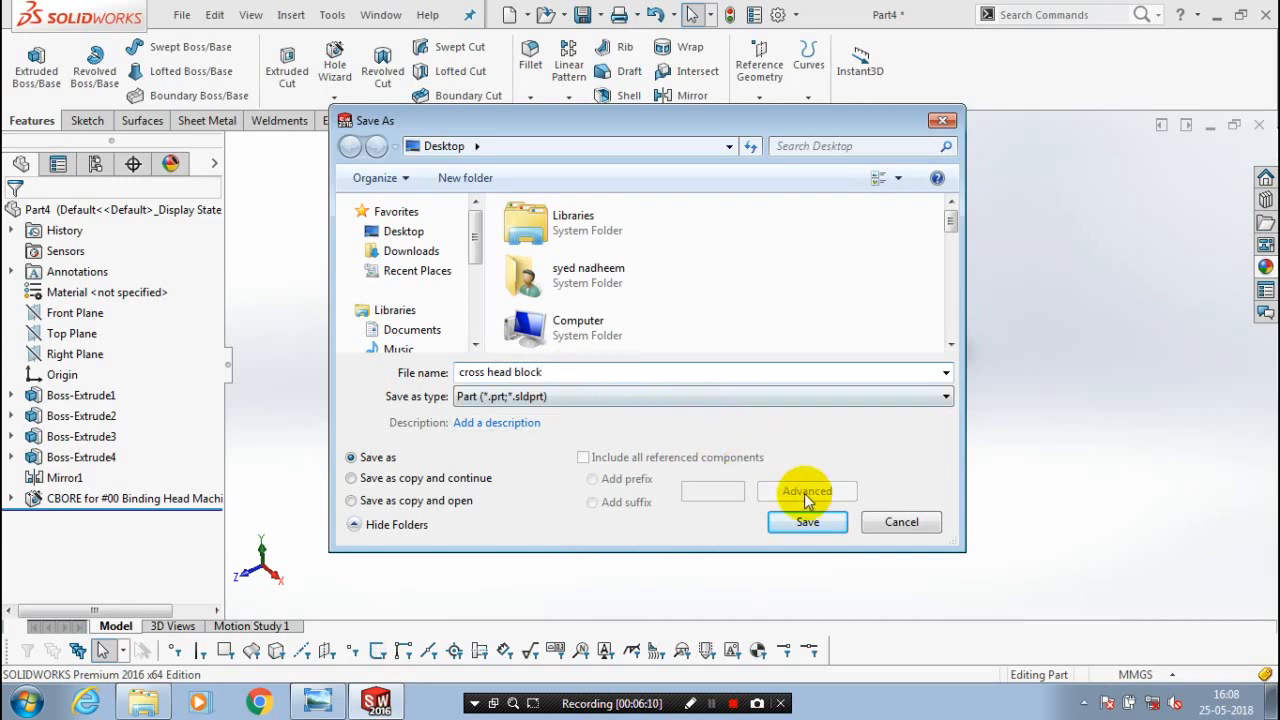
left_click(827, 522)
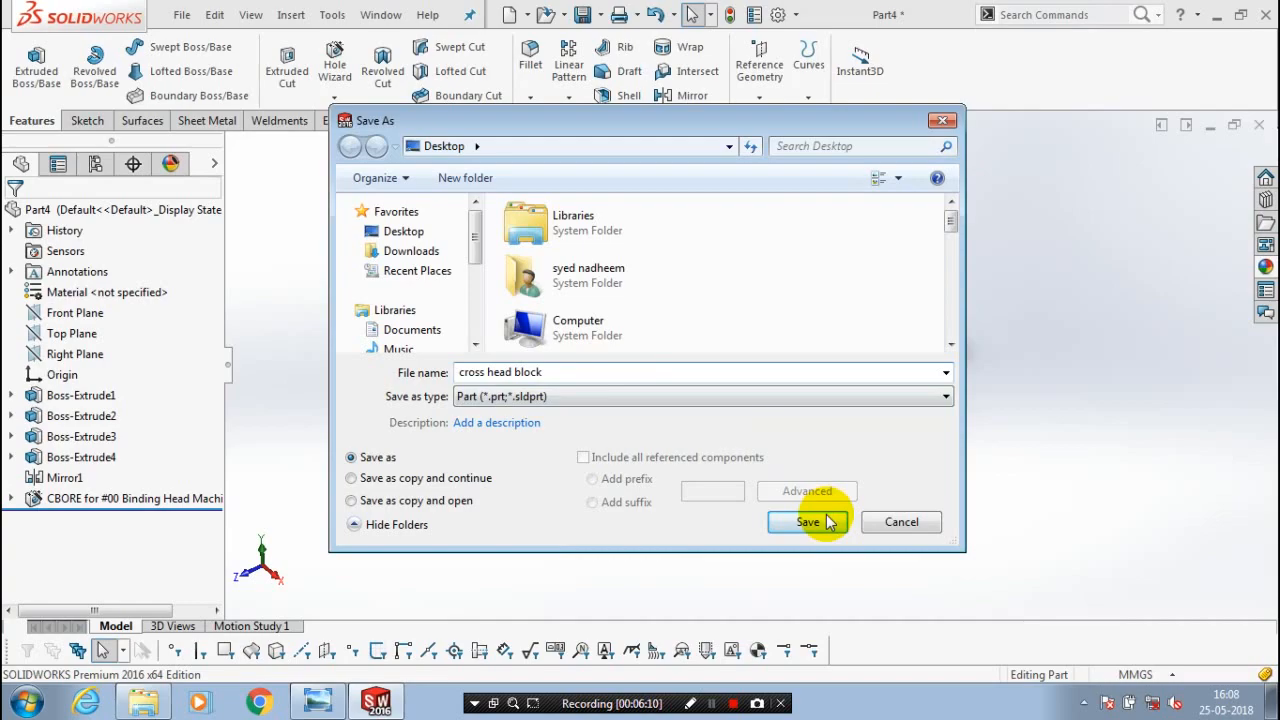
left_click(808, 522)
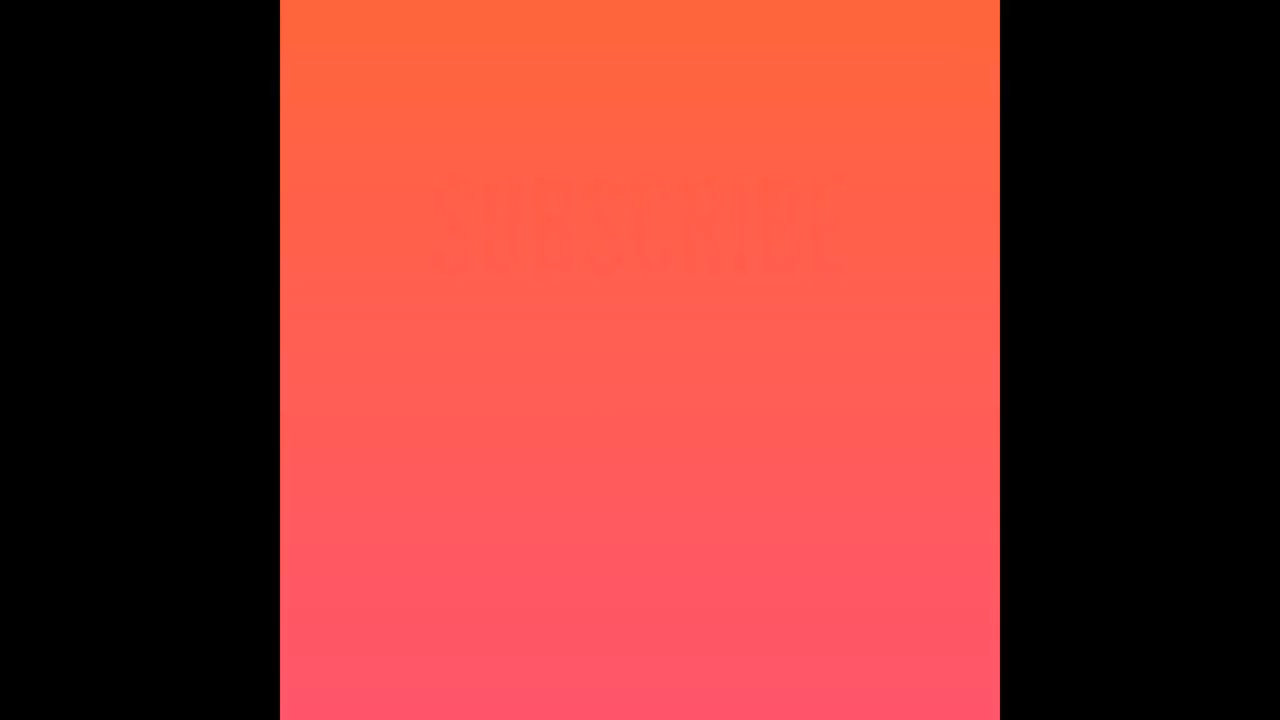